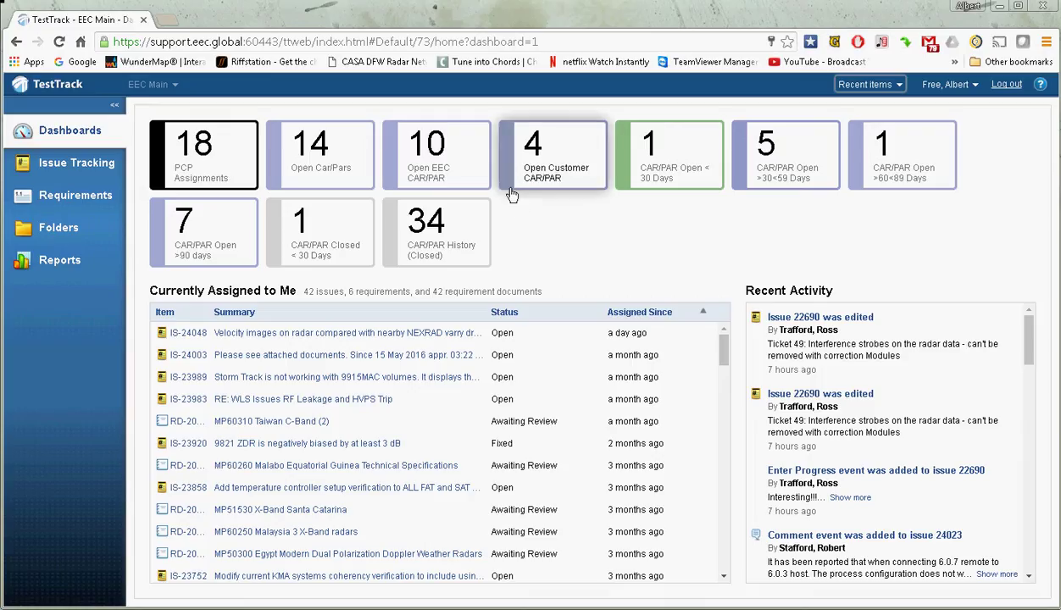
Open the issue tracking list and remove its saved filter by choosing <Not Filtered>.
left_click(78, 165)
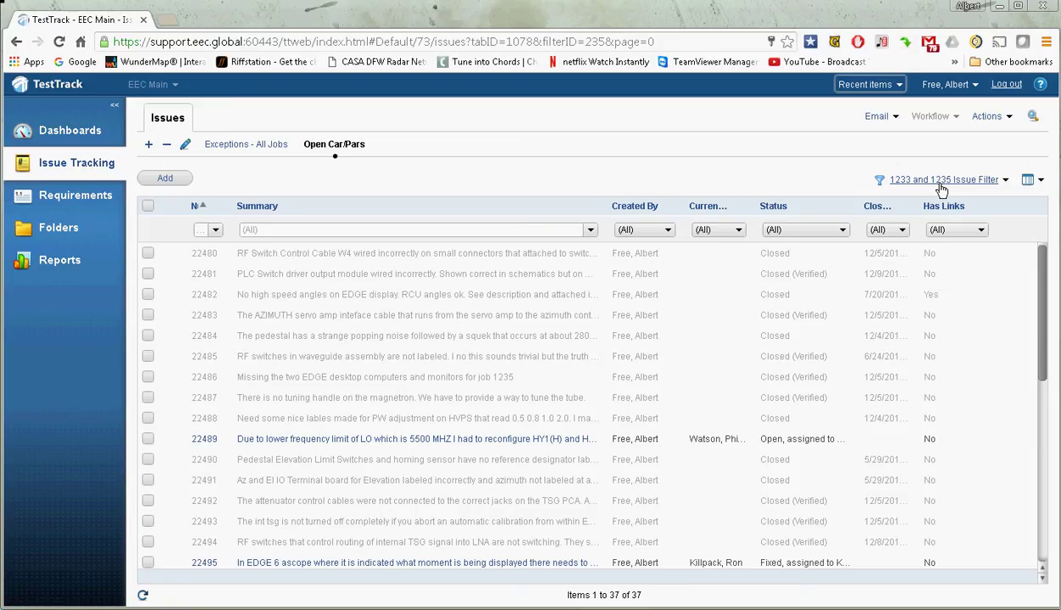
left_click(990, 186)
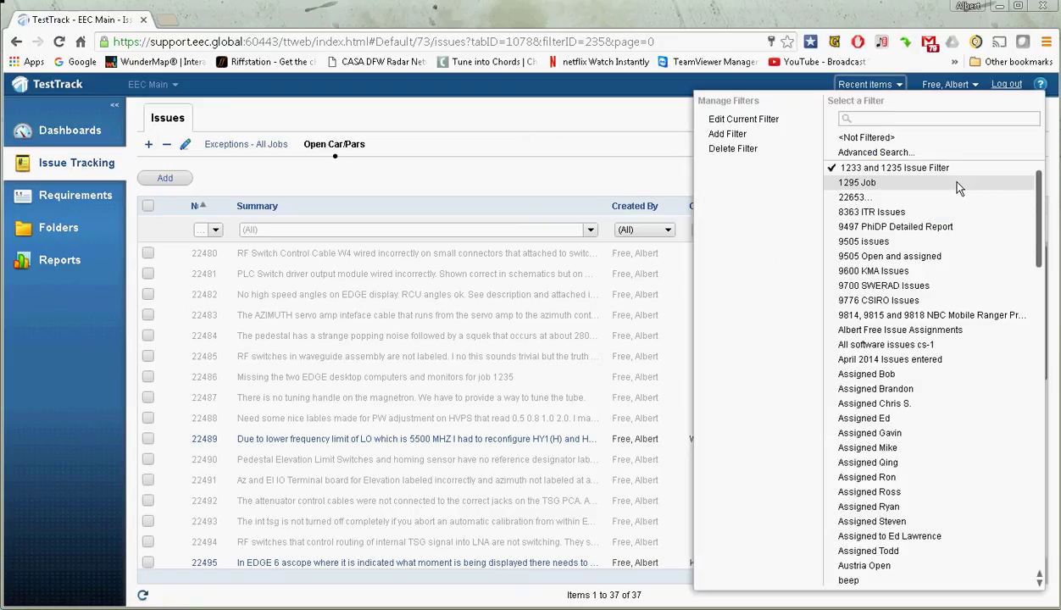
left_click(892, 139)
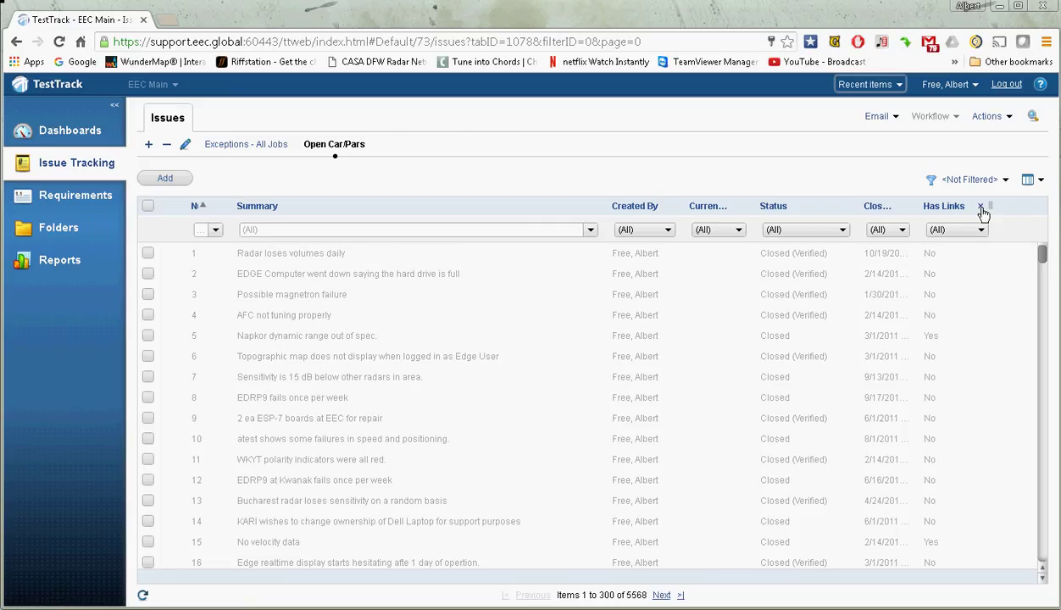
Remove the Has Links column from the issue list and add the EEC Job Number column from Customer Information.
left_click(980, 207)
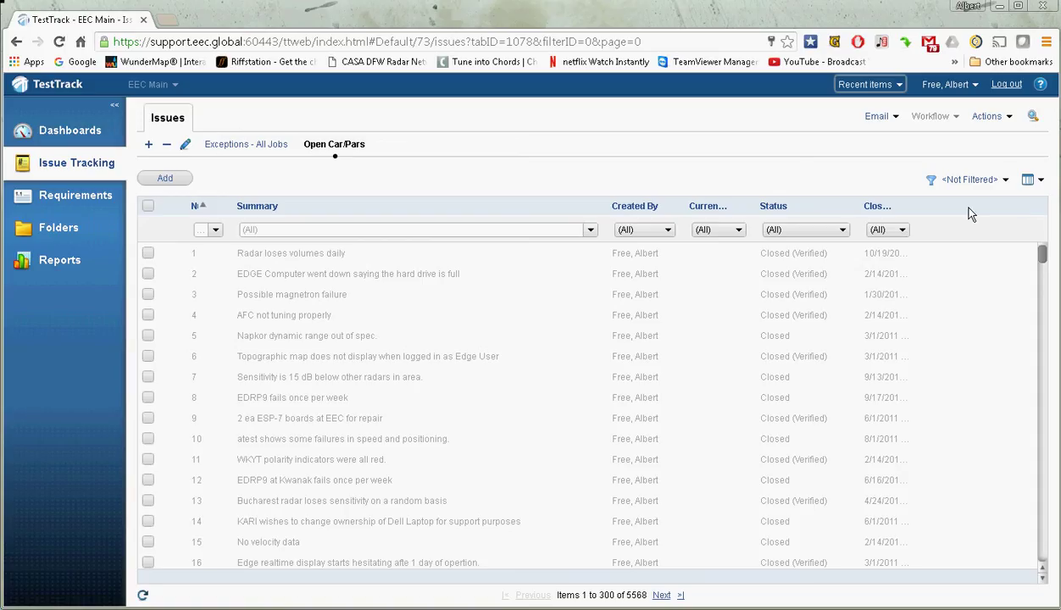
left_click(1031, 183)
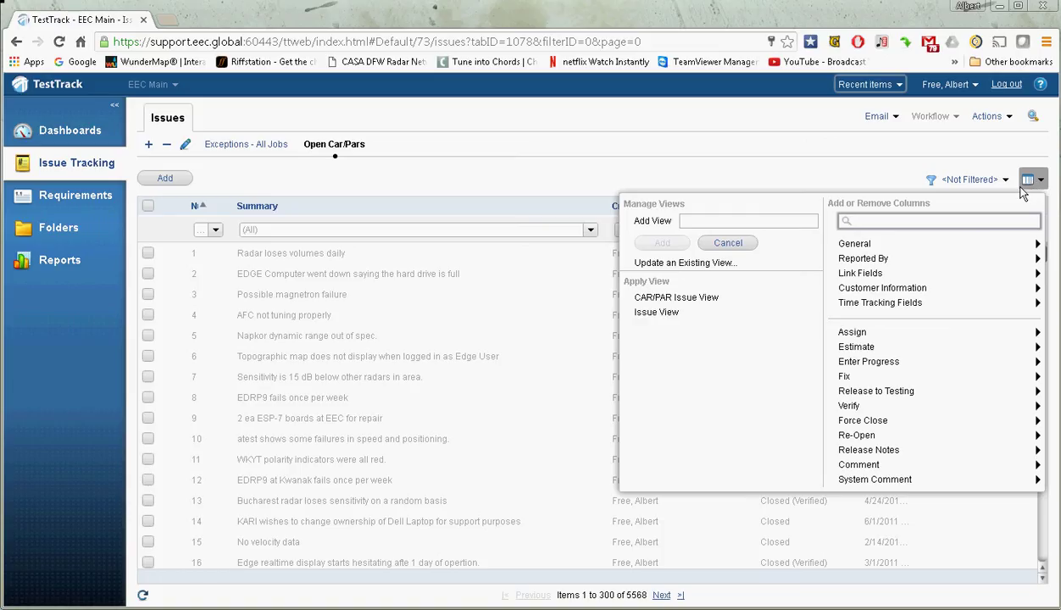
mouse_move(934, 291)
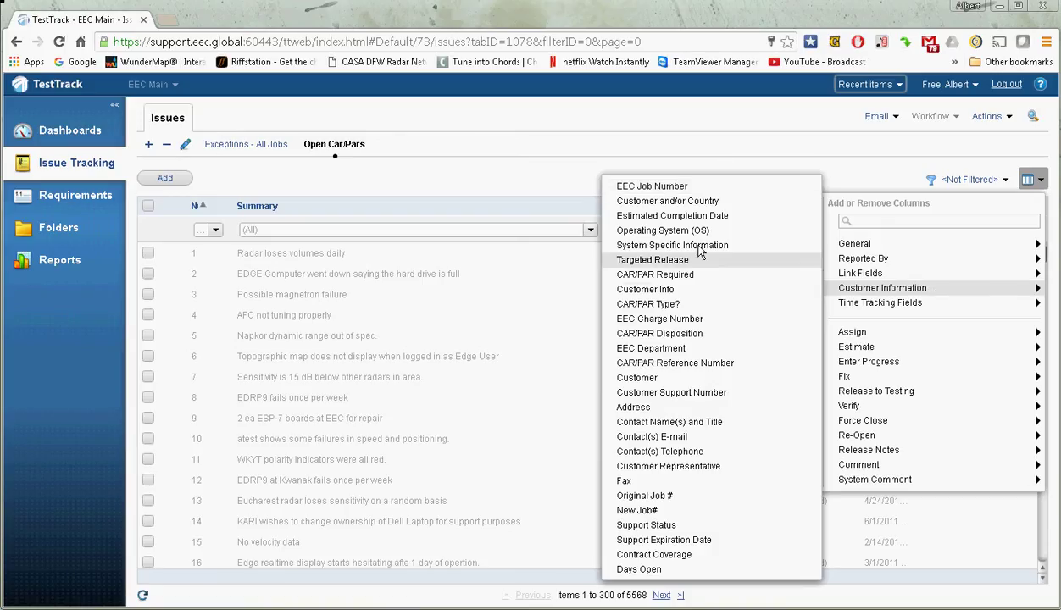
left_click(699, 188)
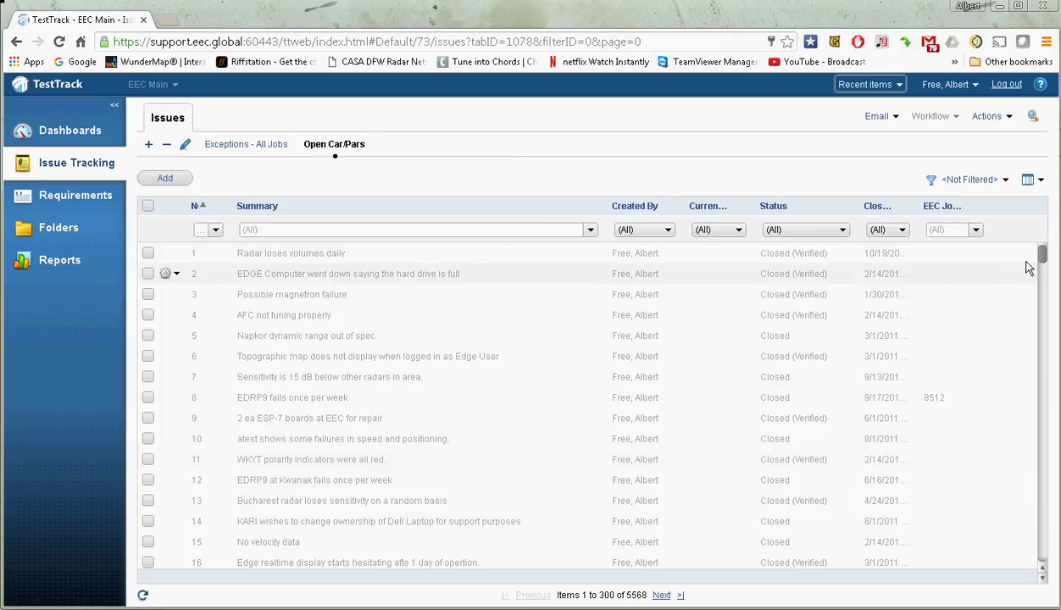
Filter the issue list by EEC job number 1235.
left_click_drag(1041, 257, 1042, 524)
left_click_drag(1034, 481, 1043, 246)
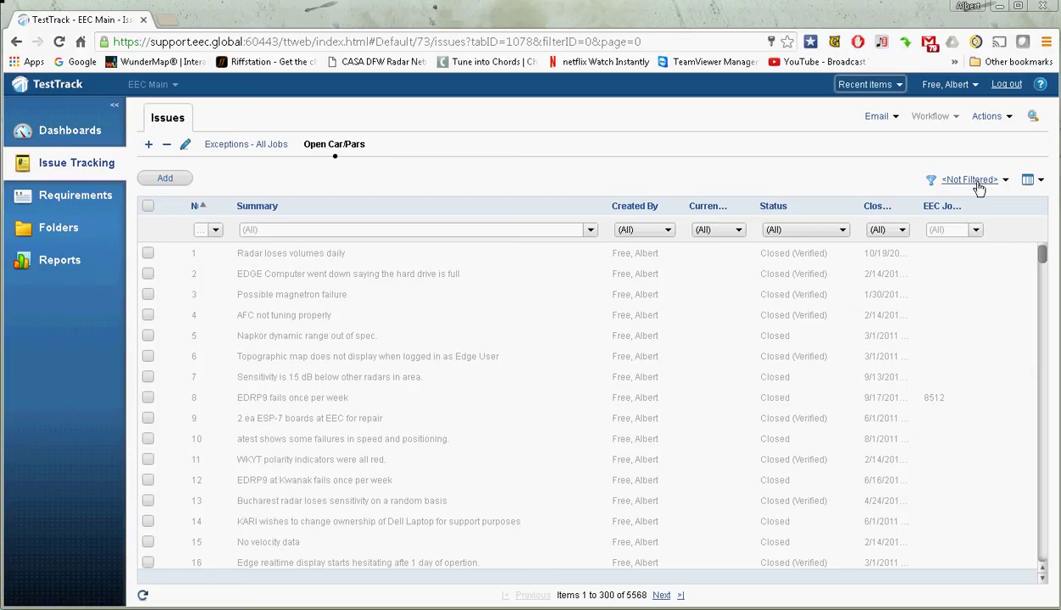
left_click(977, 232)
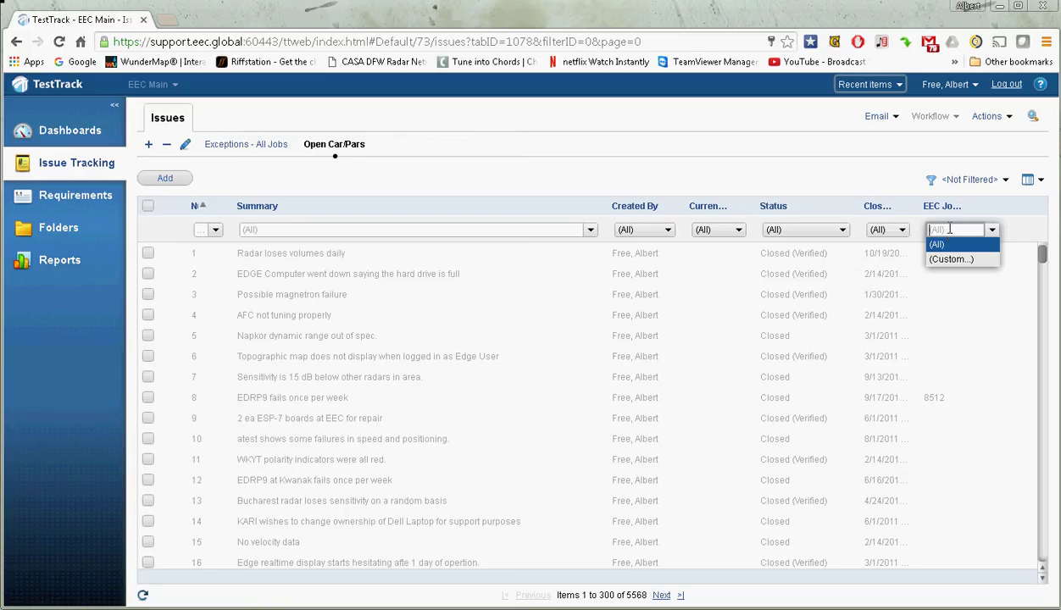
type("1235")
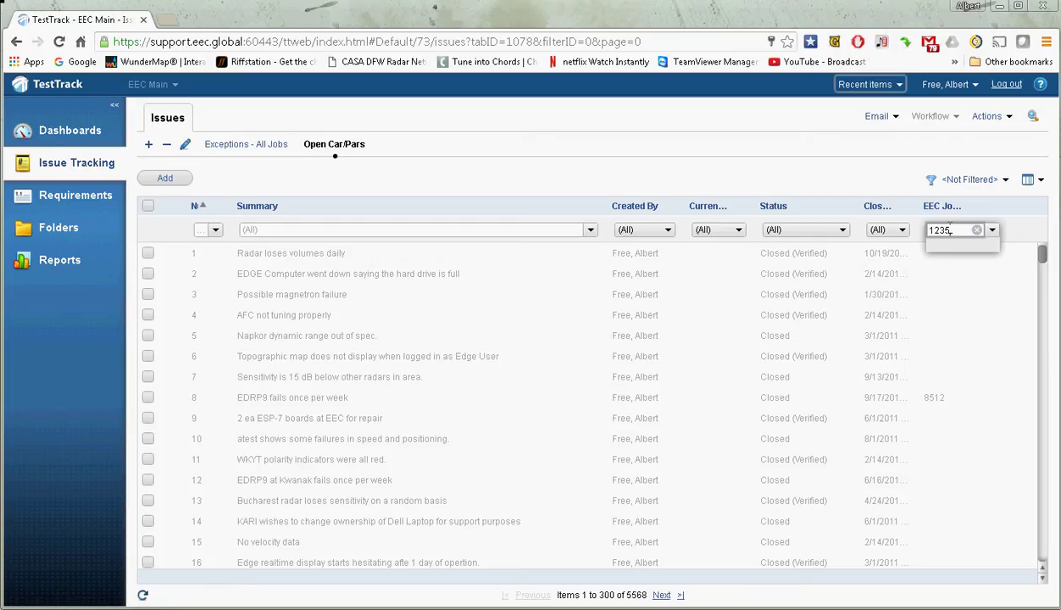
key("Return")
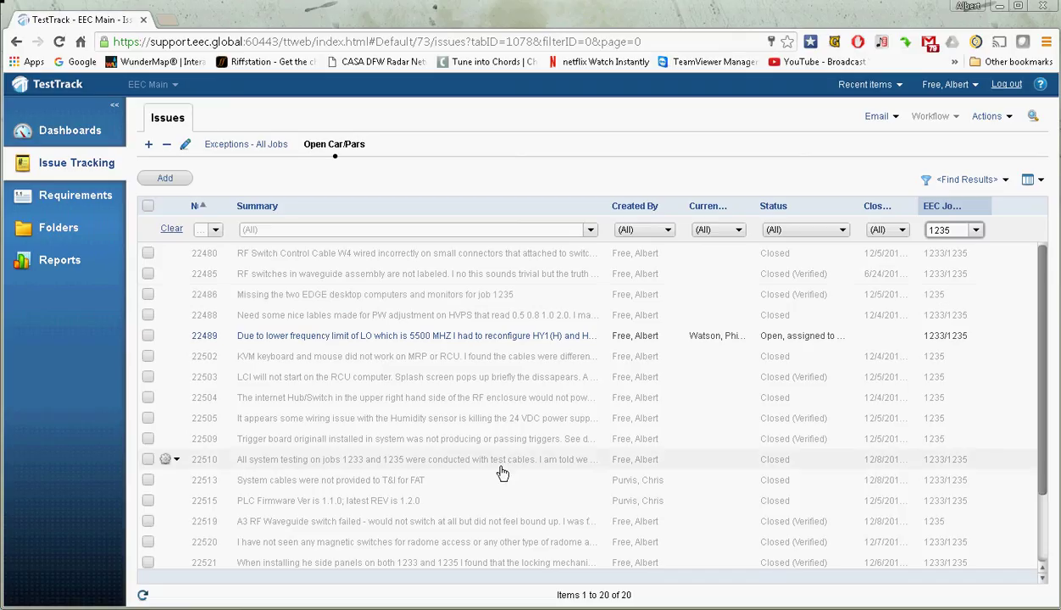
Open issue 22519 about the failed A3 RF waveguide switch, review its description and attachments, and return to the issue list.
left_click(434, 529)
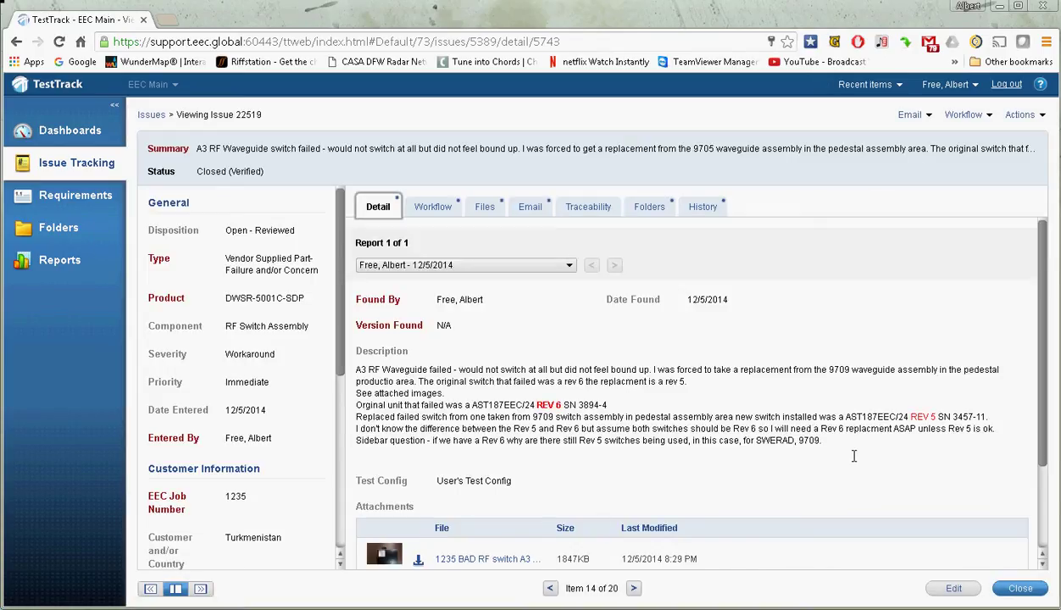
scroll(1047, 421, "down", 1)
mouse_move(1047, 421)
left_mouse_down()
mouse_move(1042, 489)
mouse_move(1048, 402)
left_mouse_up()
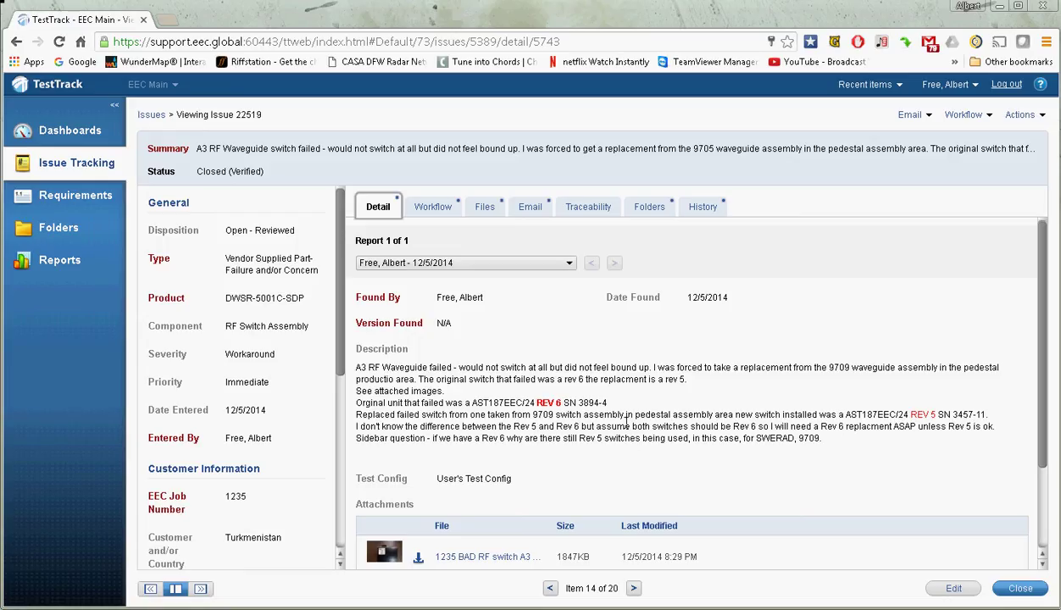
scroll(1046, 330, "down", 3)
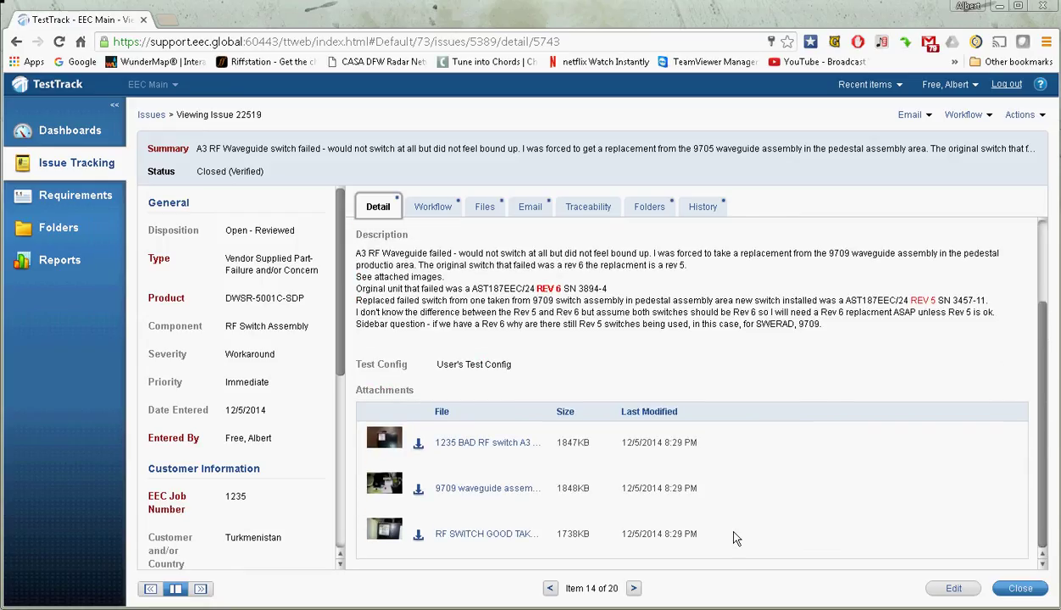
scroll(1048, 424, "up", 1)
scroll(1048, 423, "up", 2)
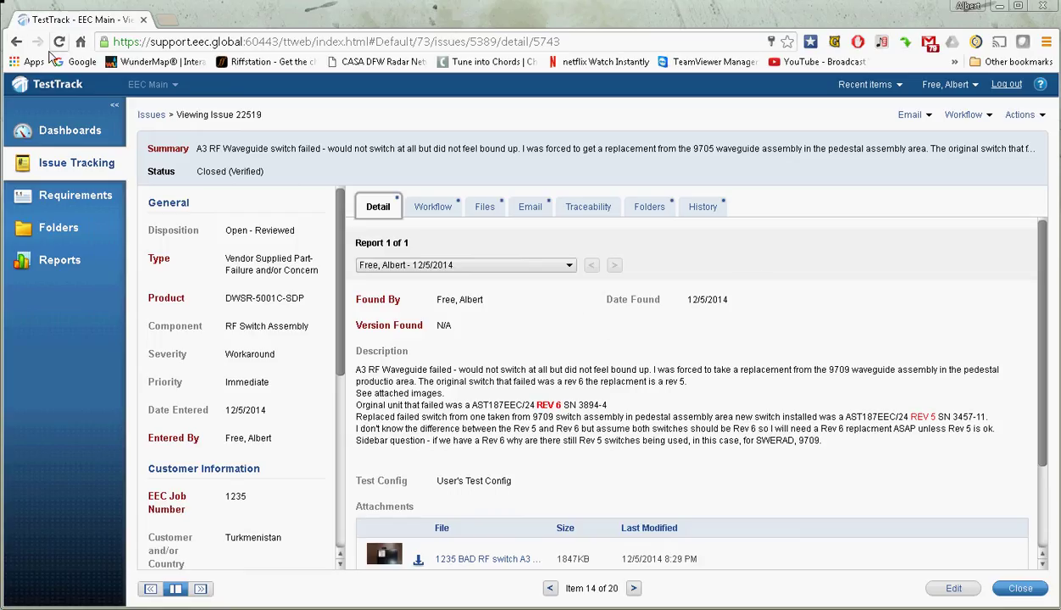
left_click(15, 45)
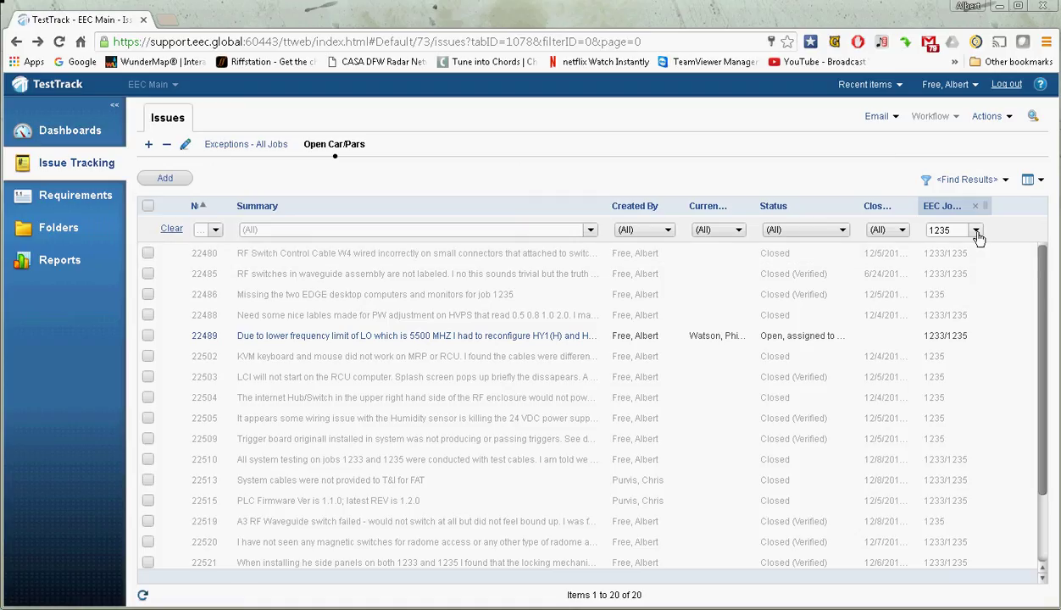
Clear the job number filter and search the issue summaries for "waveguide switch".
left_click(964, 182)
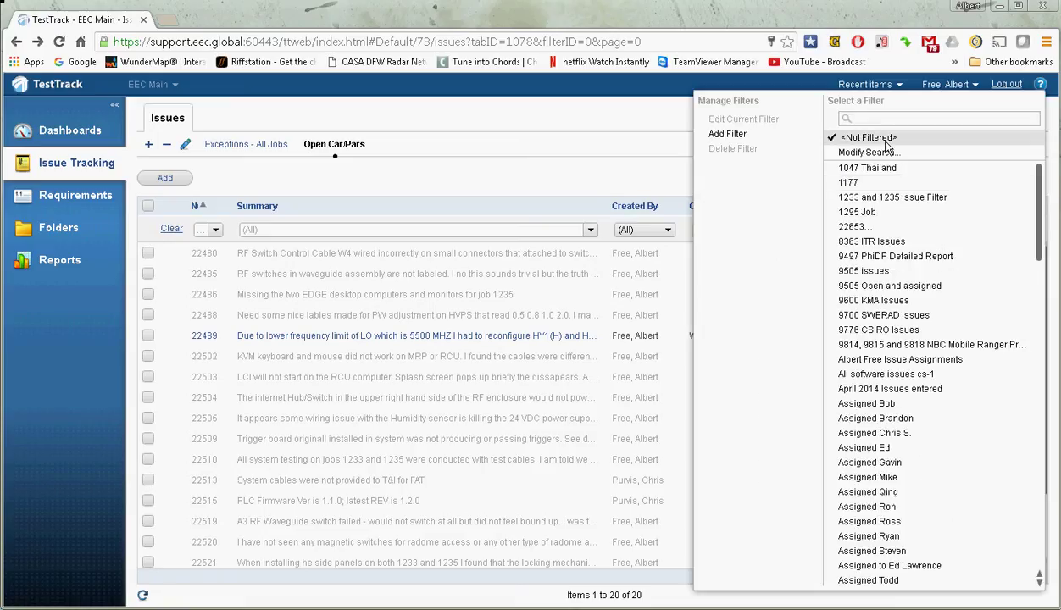
left_click(886, 143)
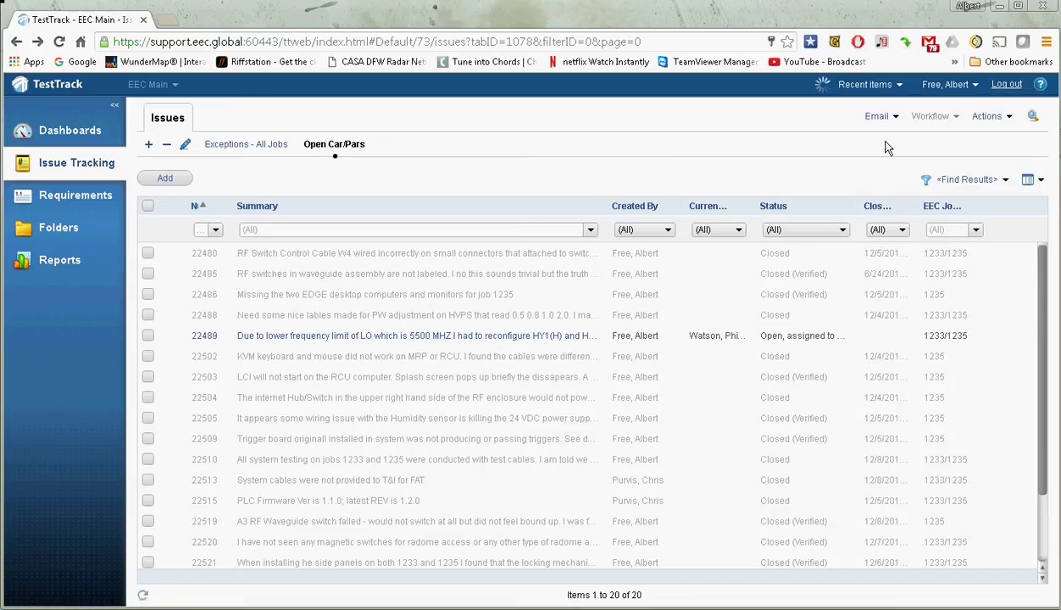
left_click(270, 229)
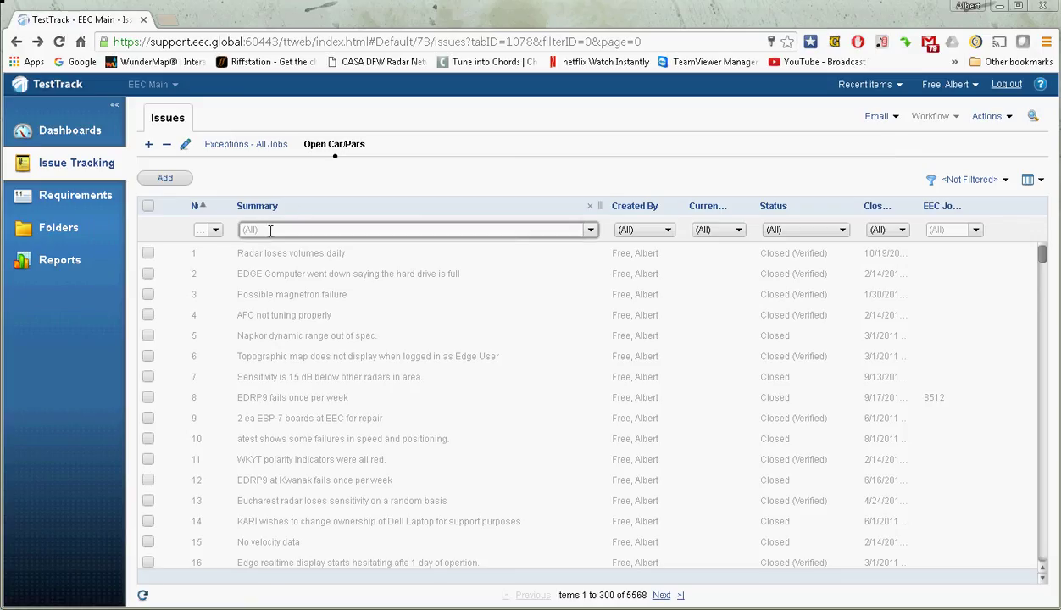
type("wav")
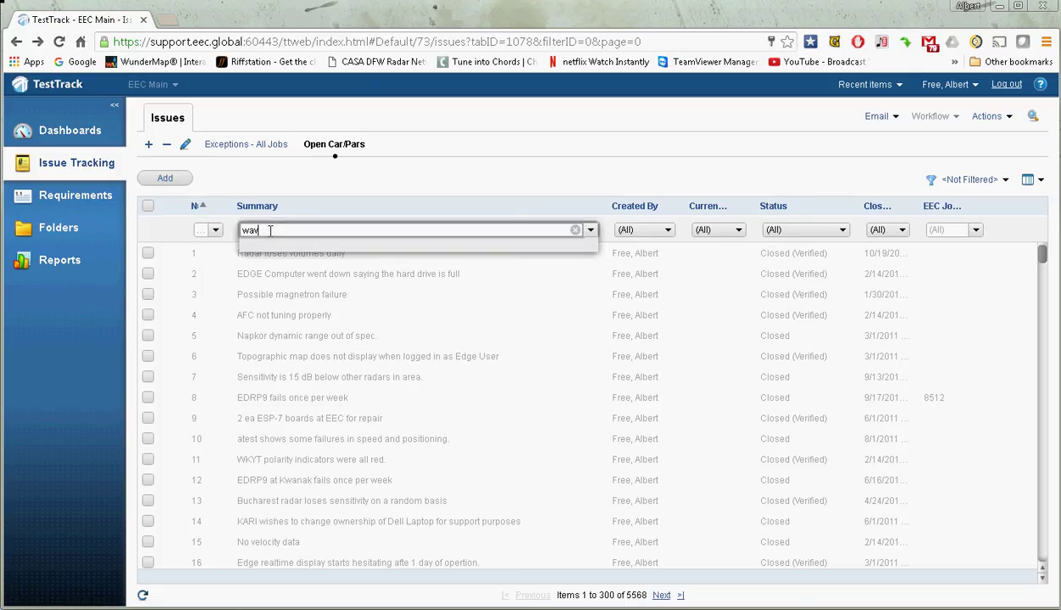
type("eguide switch")
key("Return")
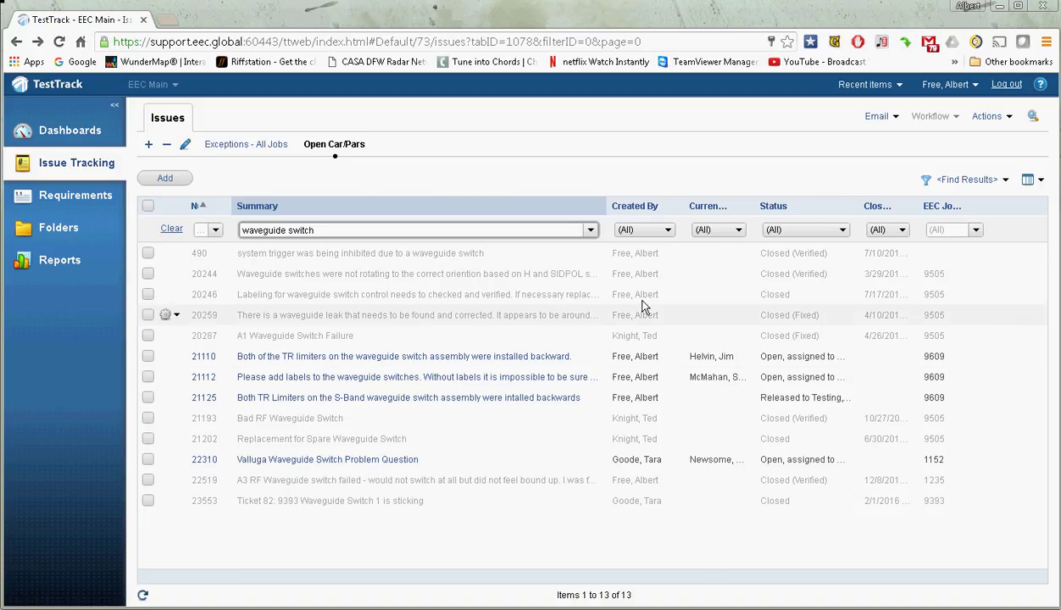
Examine the filter choices offered for the creator, current assignee and Status columns without applying any.
left_click(668, 230)
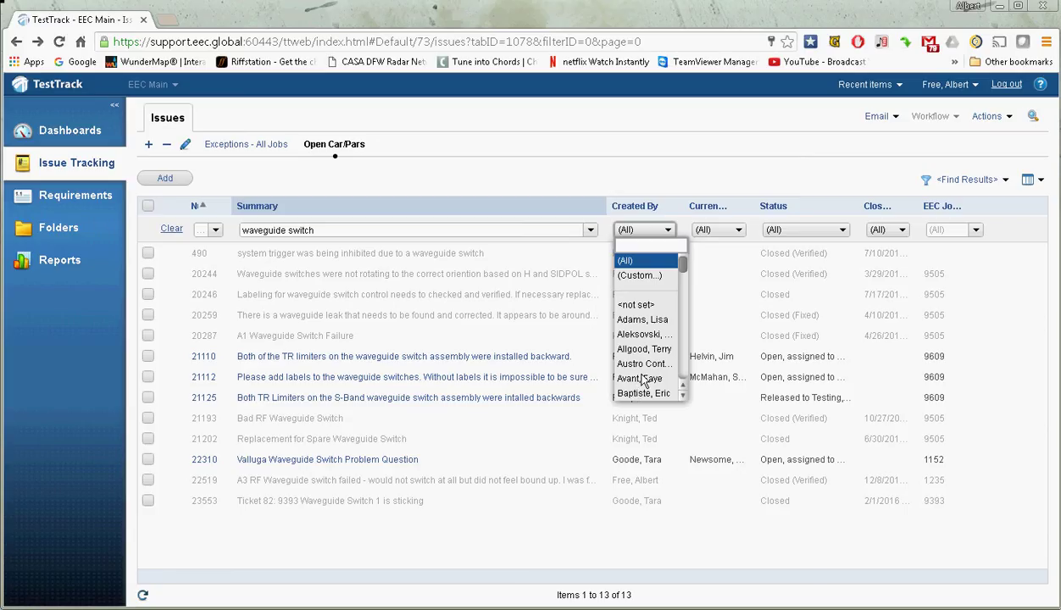
left_click(738, 234)
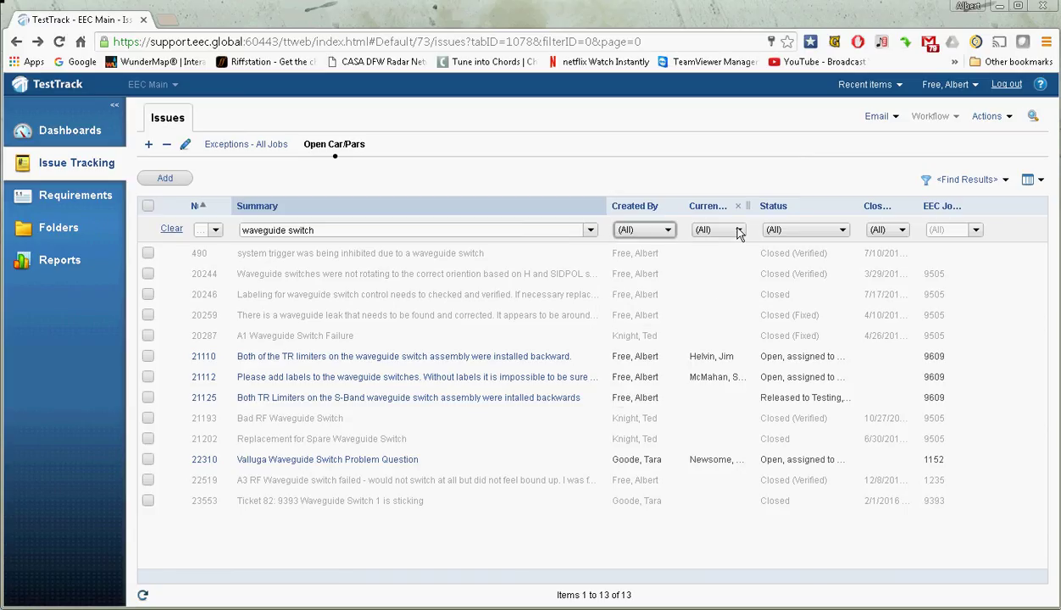
left_click(738, 234)
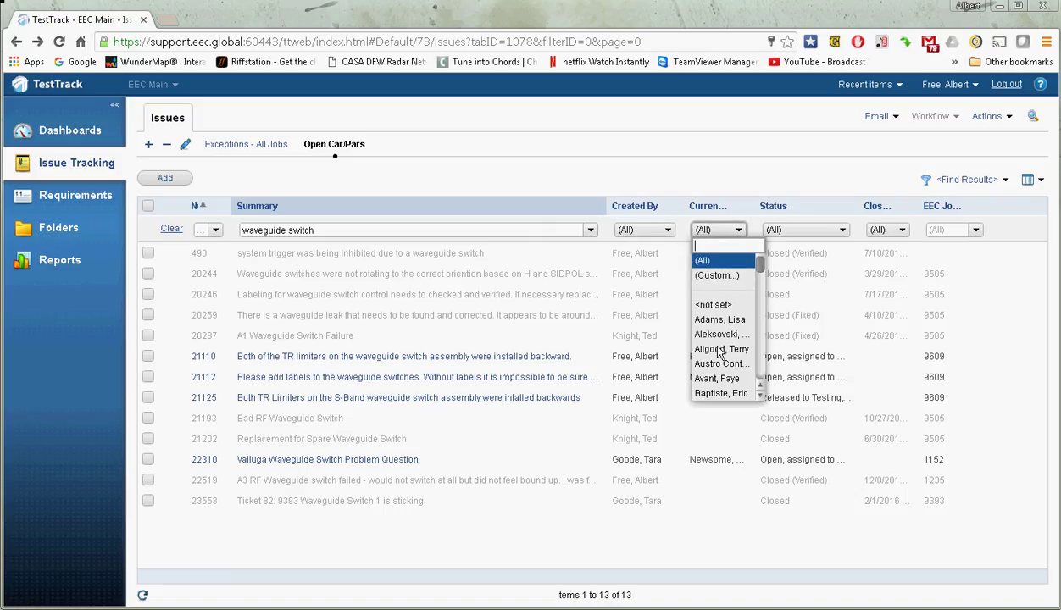
left_click(842, 232)
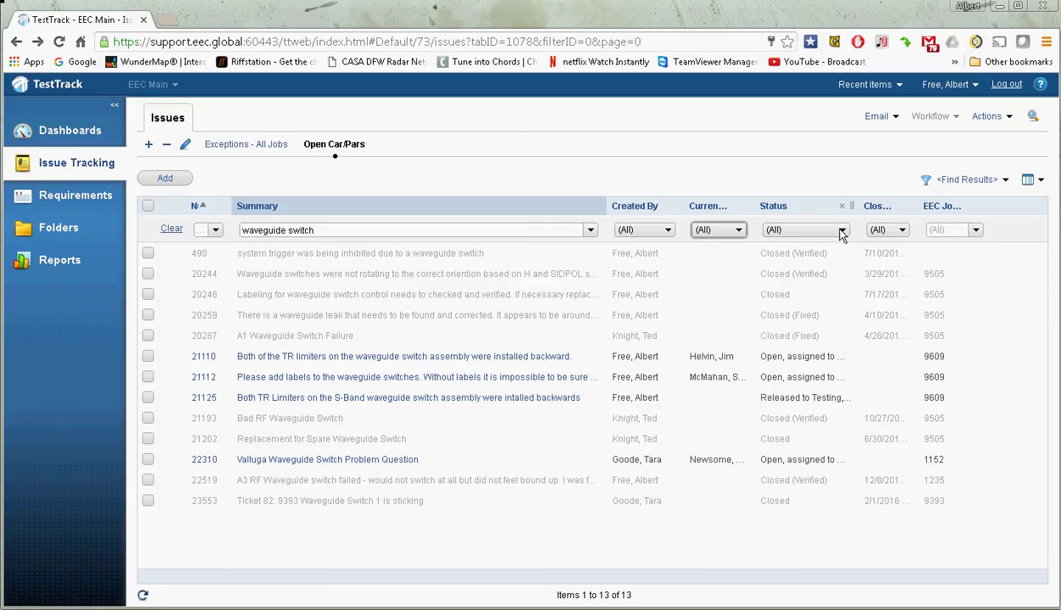
left_click(842, 232)
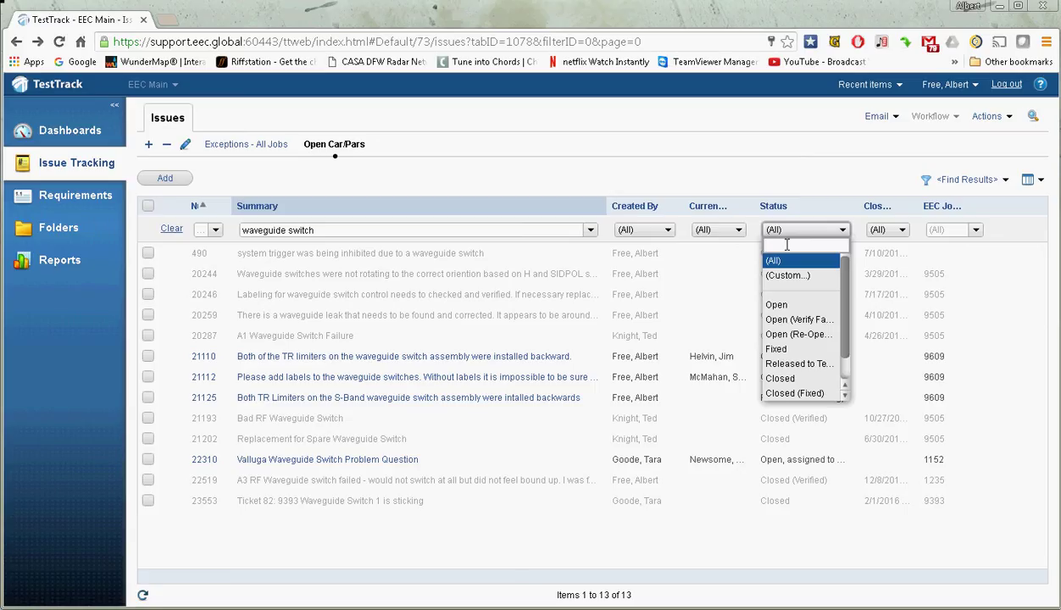
left_click(722, 183)
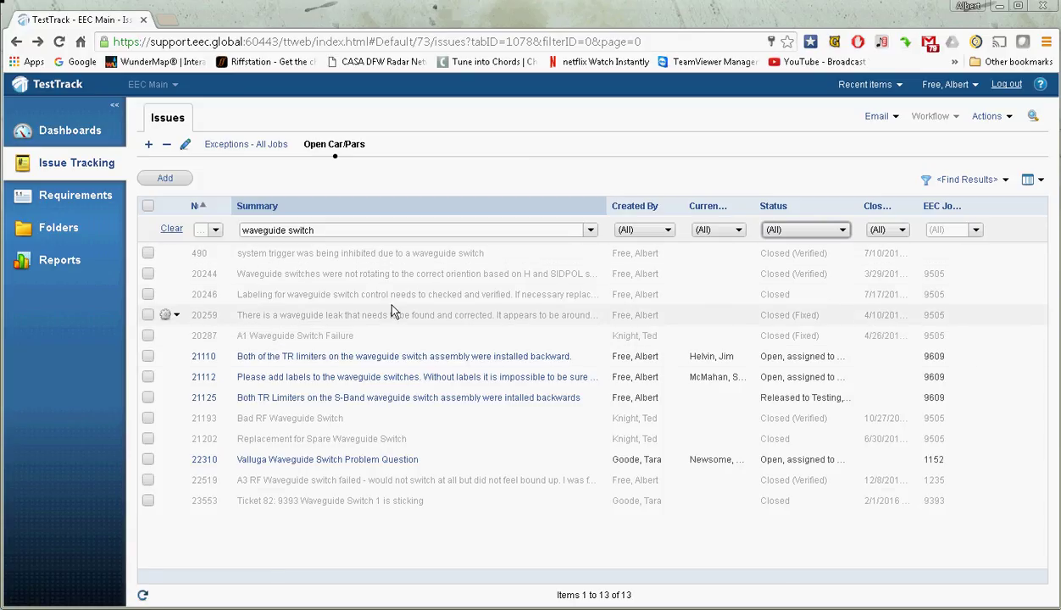
Clear the summary search and apply the saved "1233 and 1235 Issue Filter" to the issue list.
left_click(171, 230)
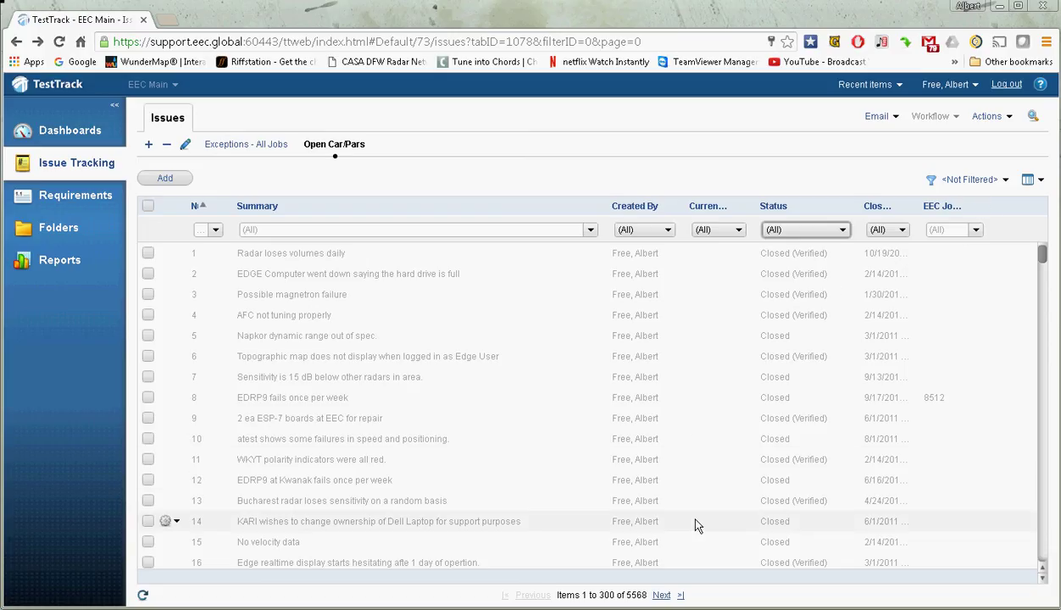
left_click(970, 182)
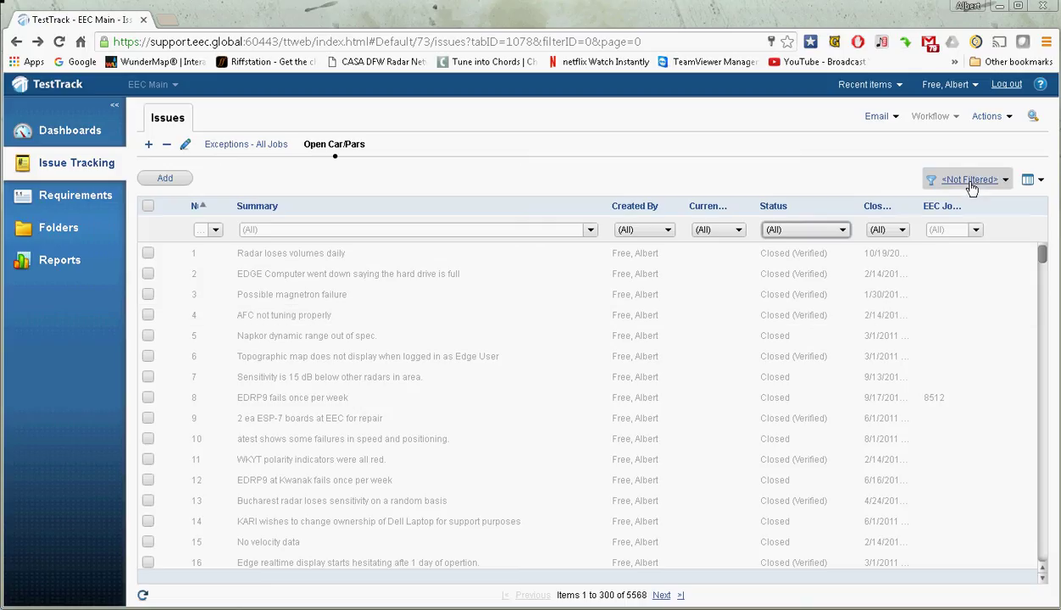
left_click(908, 196)
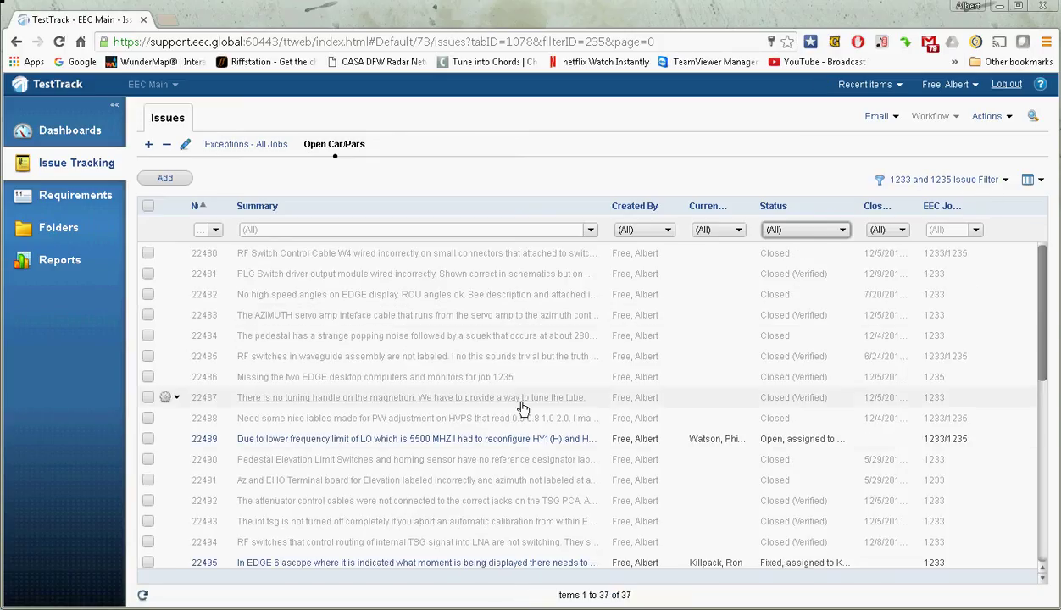
Look through the filtered issues for jobs 1233 and 1235, checking their summaries, assignees and statuses.
scroll(521, 389, "down", 3)
scroll(521, 389, "down", 6)
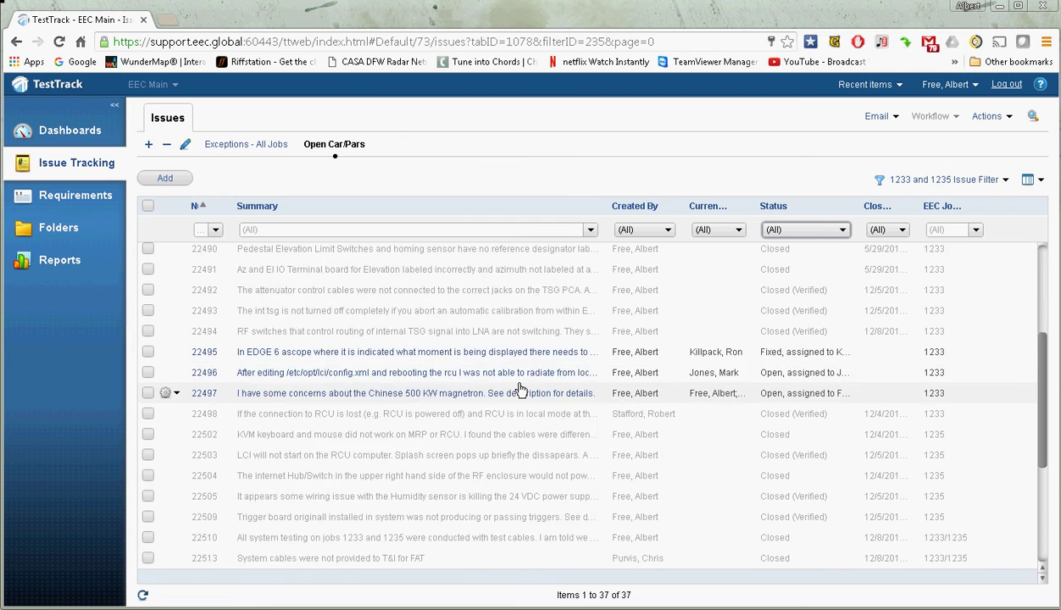
scroll(521, 389, "down", 1)
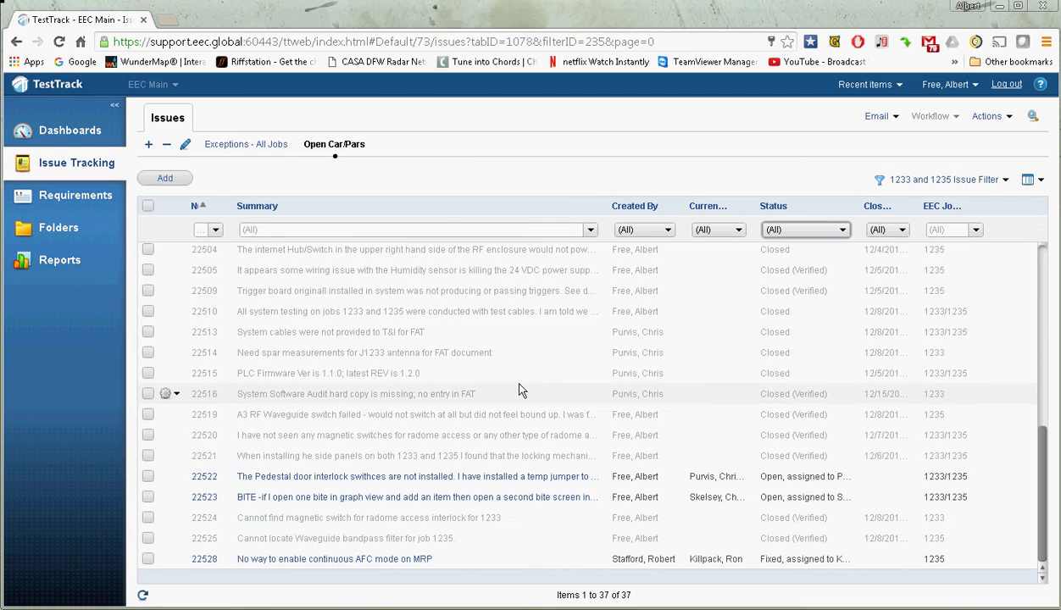
scroll(521, 389, "up", 4)
scroll(520, 389, "up", 5)
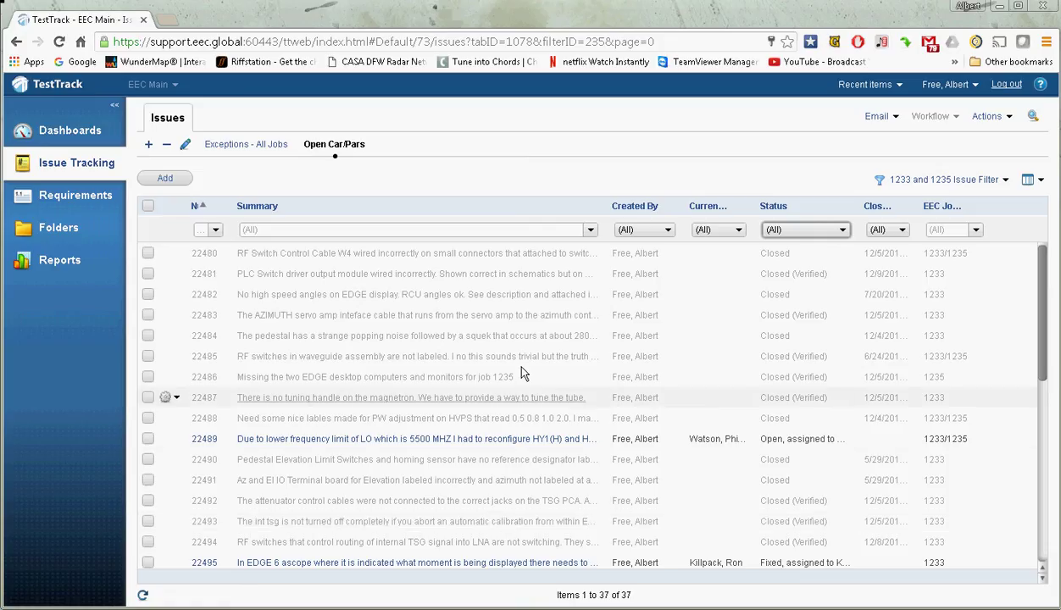
scroll(513, 407, "down", 9)
scroll(512, 429, "down", 3)
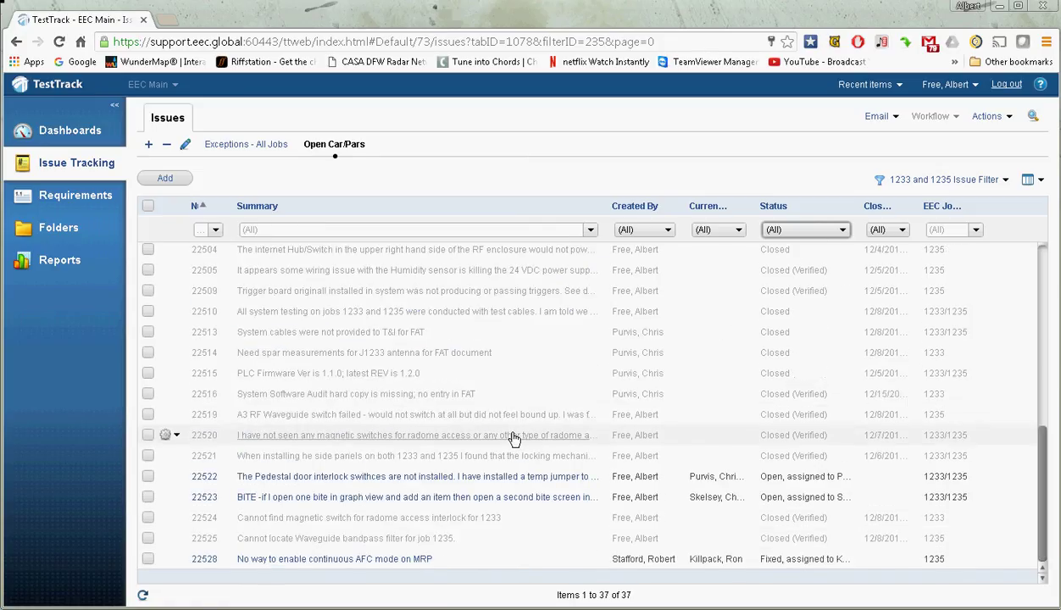
scroll(512, 438, "up", 2)
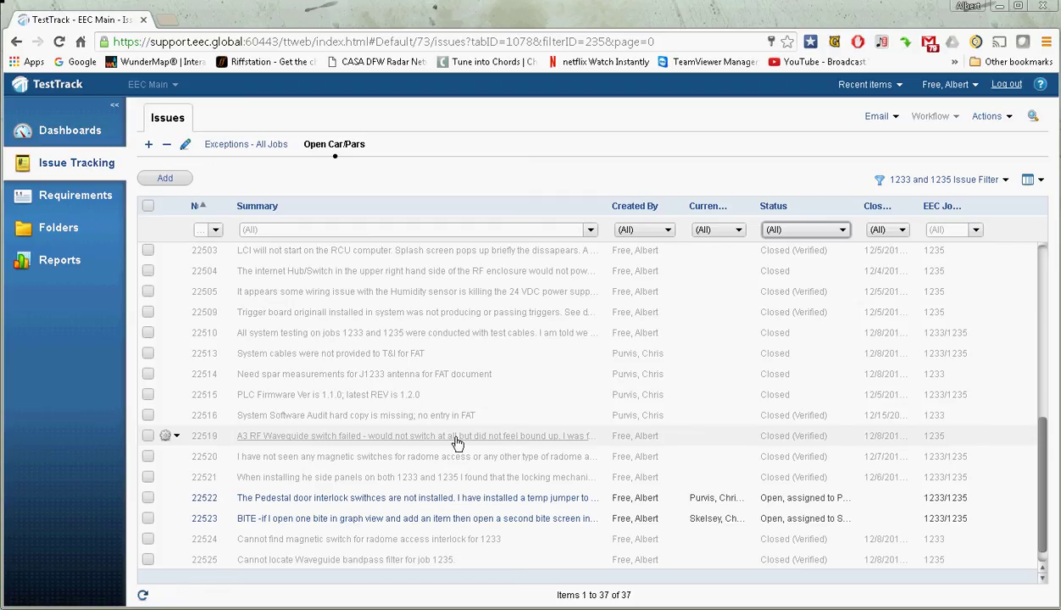
Remove the saved 1233 and 1235 filter so the issue list is not filtered.
scroll(508, 456, "up", 10)
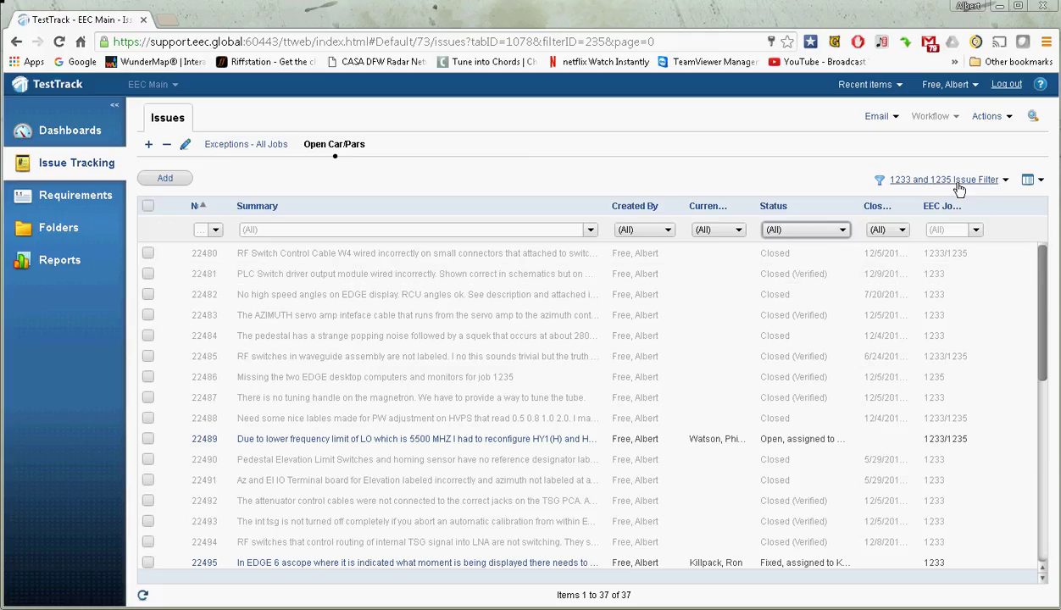
left_click(958, 182)
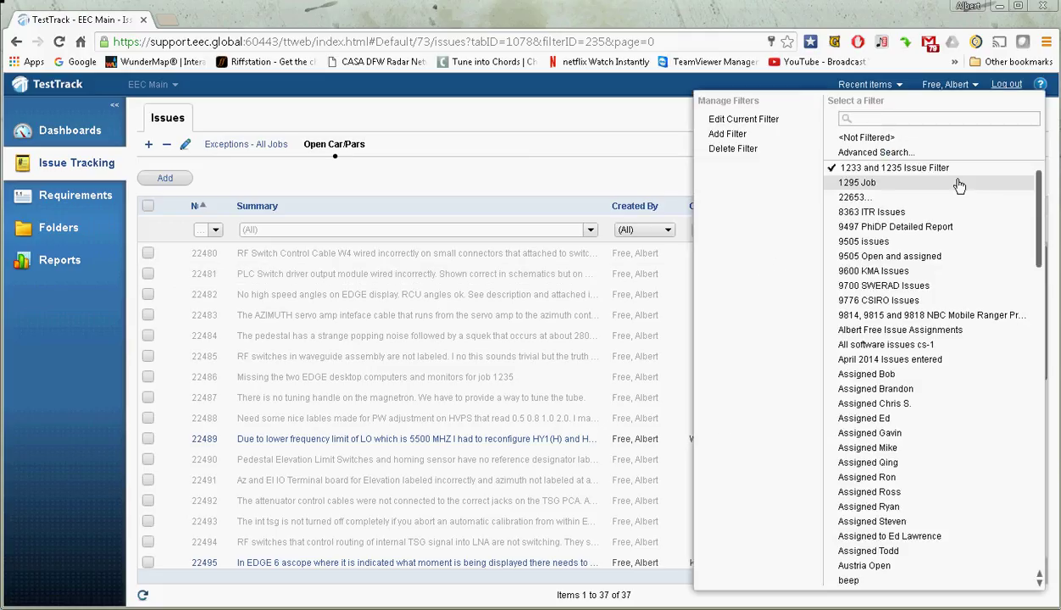
left_click(880, 139)
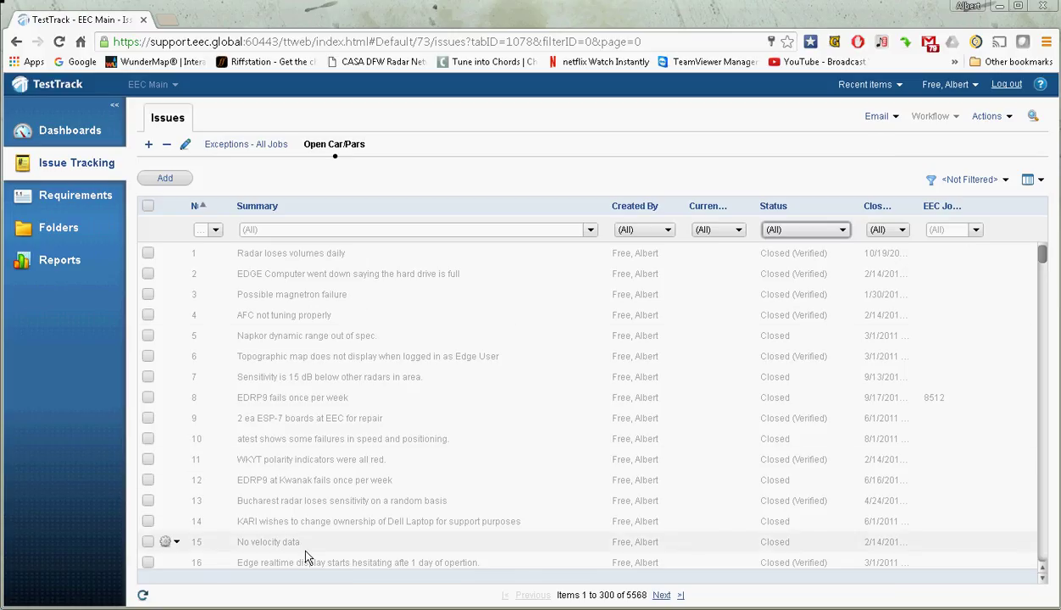
Filter the issue list by EEC job number 1235, look through the matching issues and clear the filter.
left_click(946, 231)
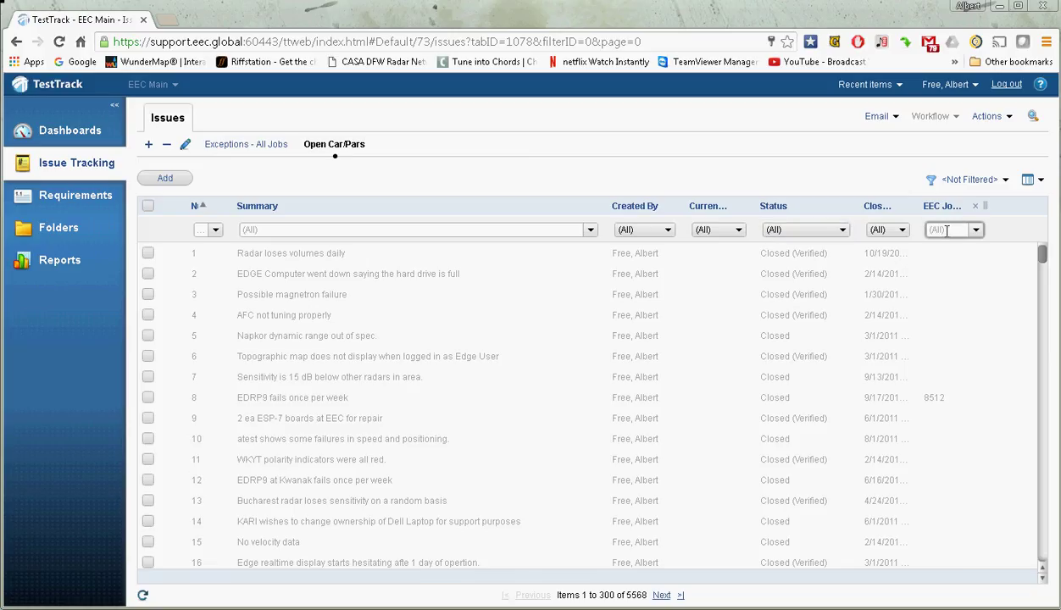
type("1235")
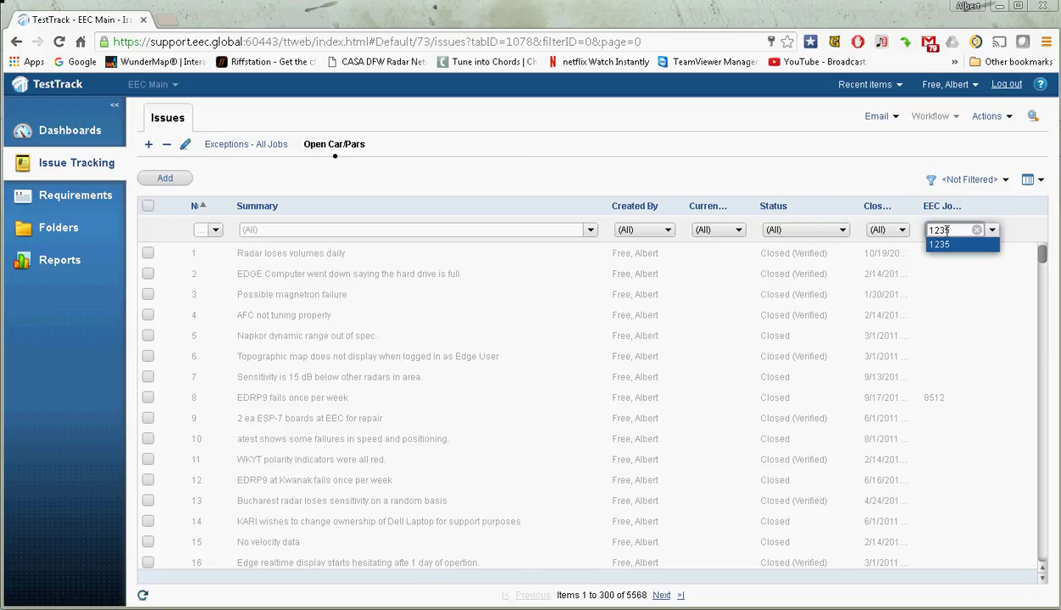
key("Return")
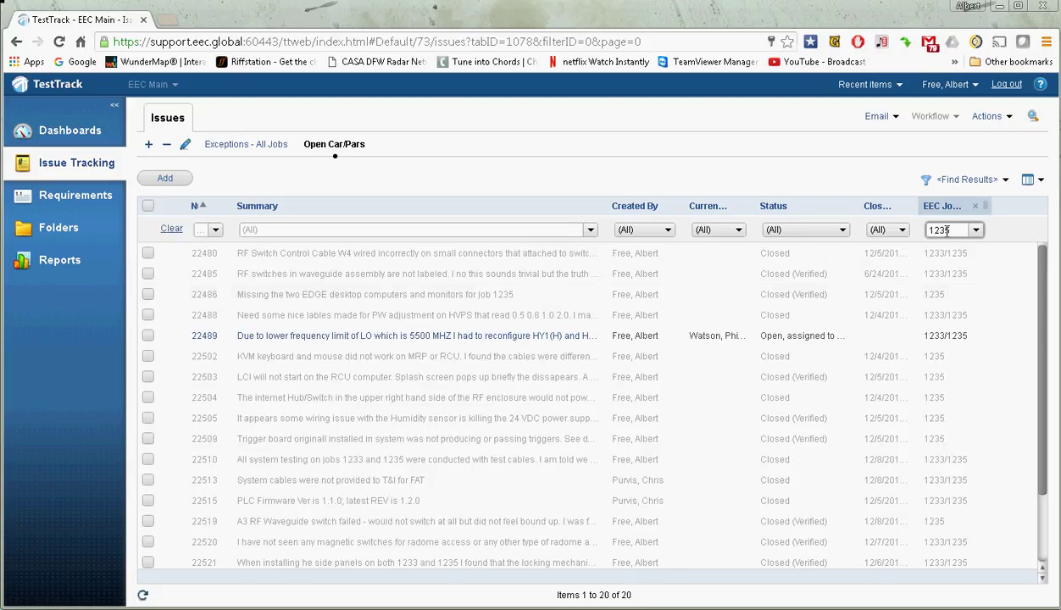
scroll(375, 348, "down", 2)
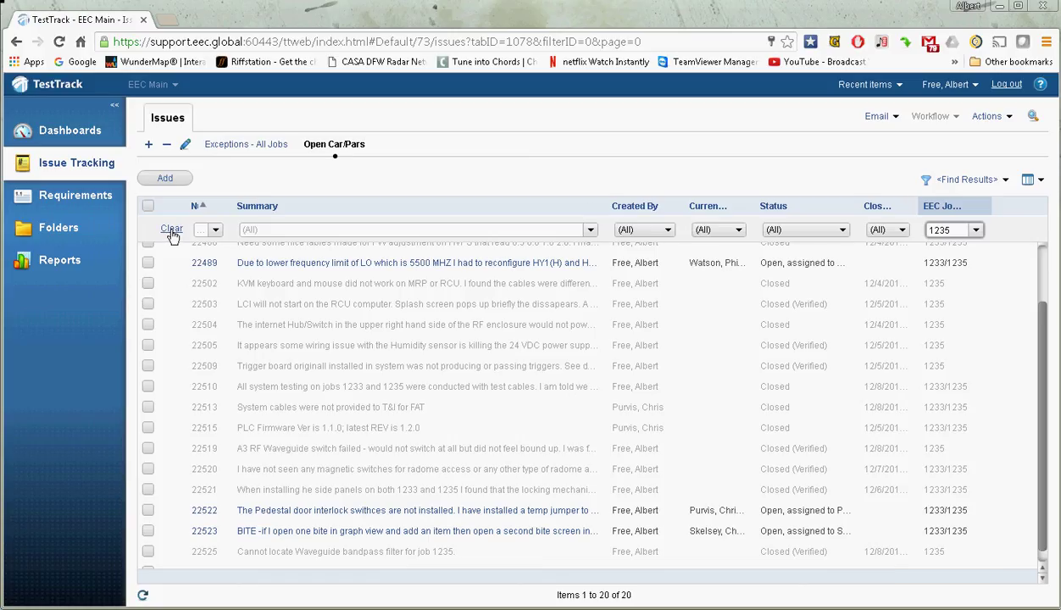
left_click(171, 230)
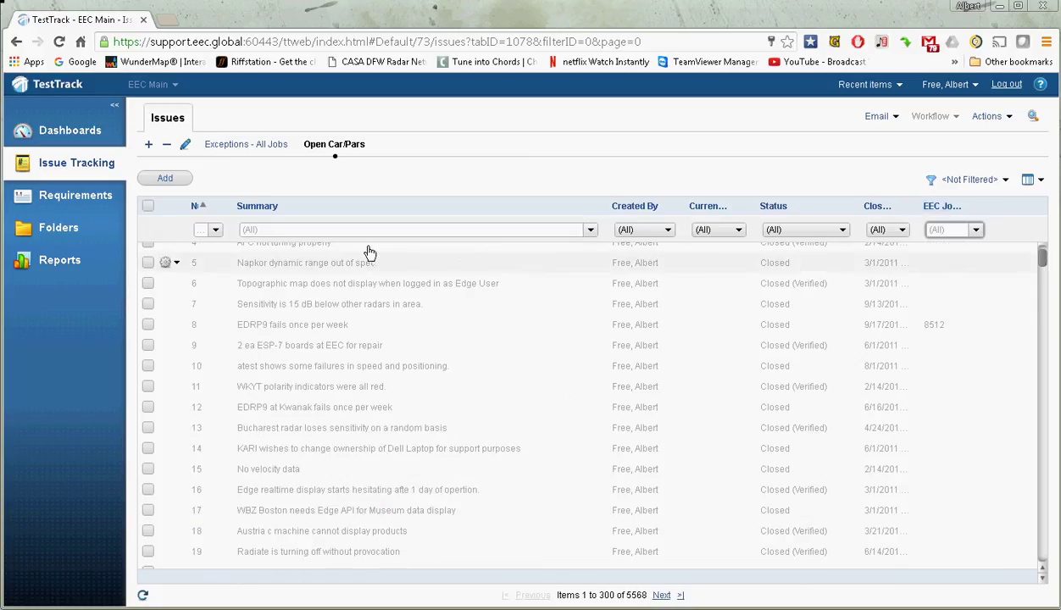
left_click(279, 230)
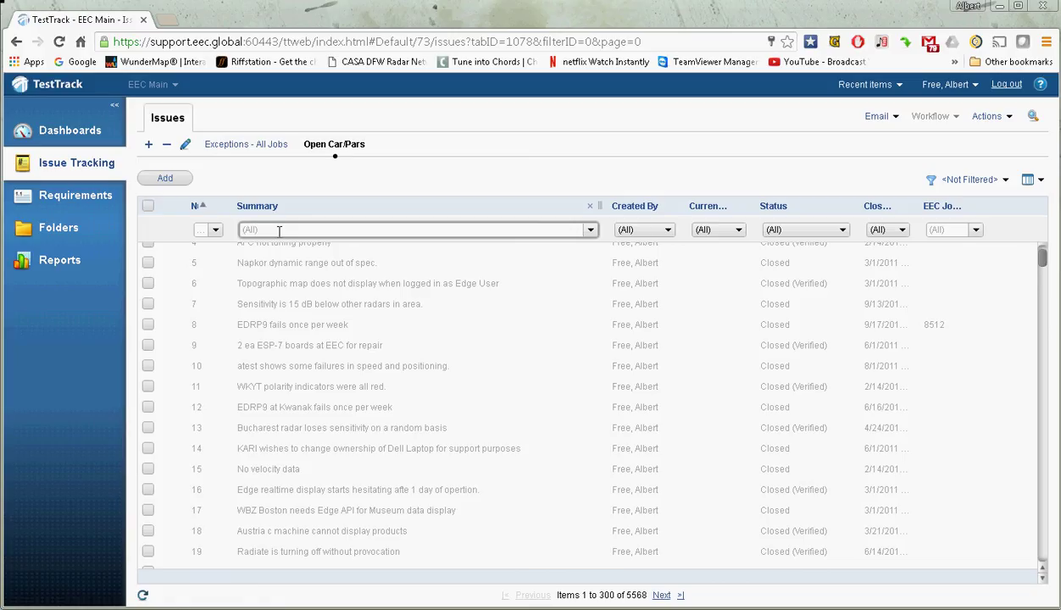
type("clear")
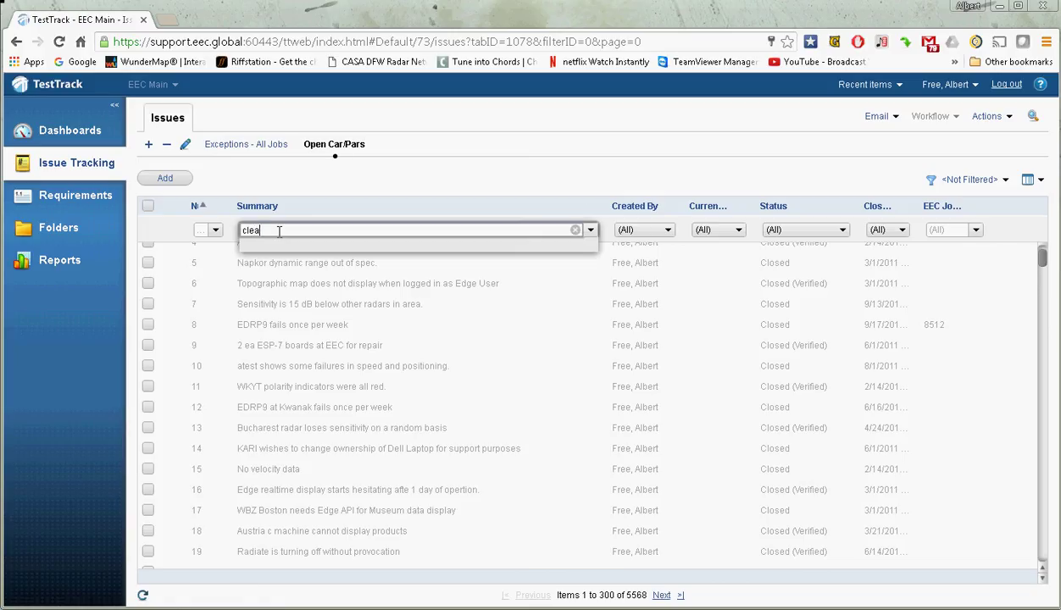
key("BackSpace")
key("BackSpace")
key("BackSpace")
key("BackSpace")
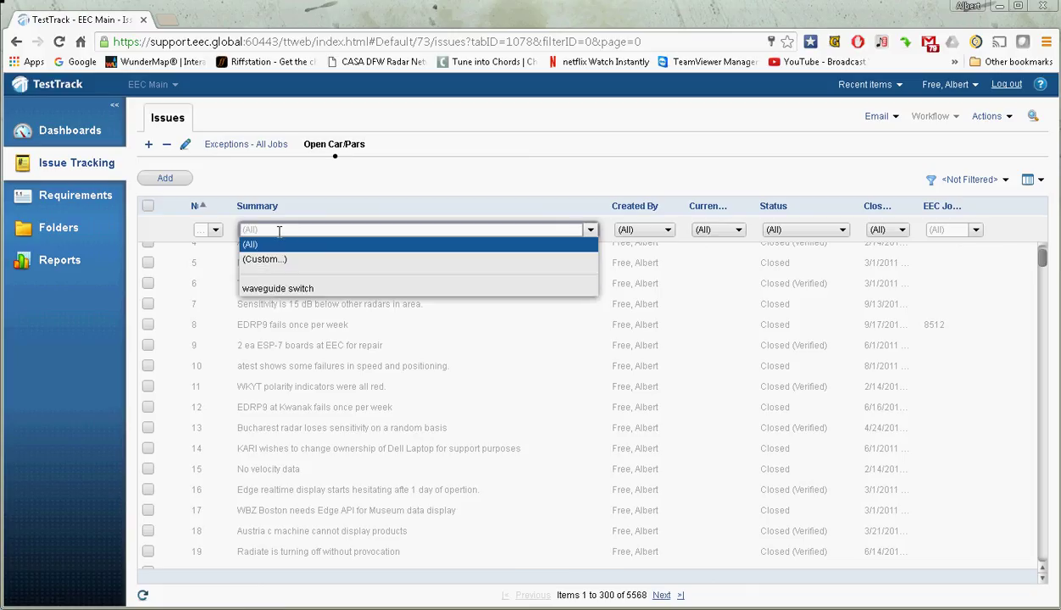
Search the issue summaries for "waveguide switch", open the failed A3 RF waveguide switch issue and return to the list.
type("w")
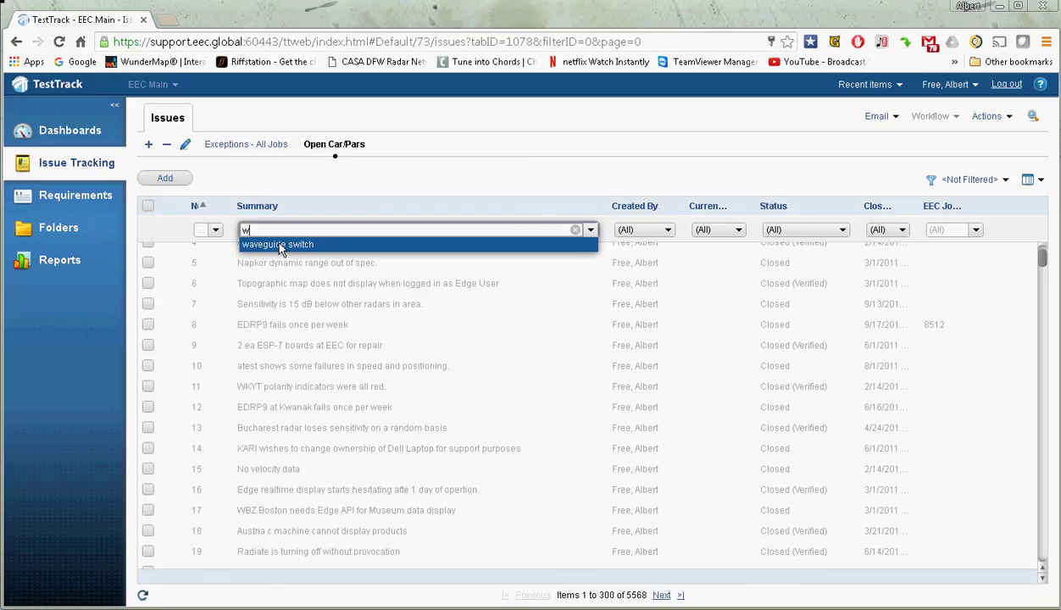
left_click(280, 246)
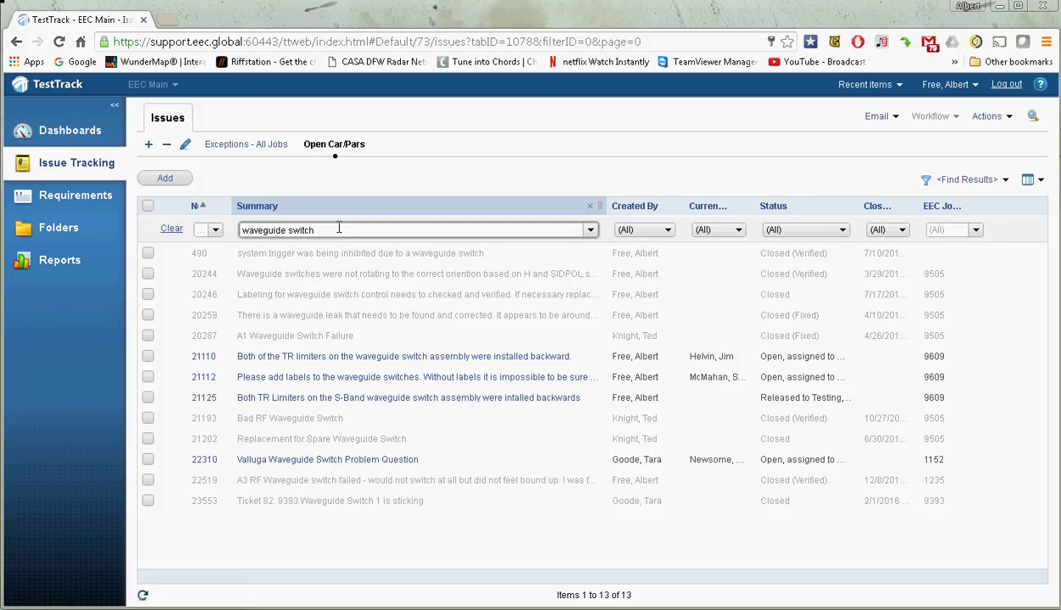
double_click(332, 483)
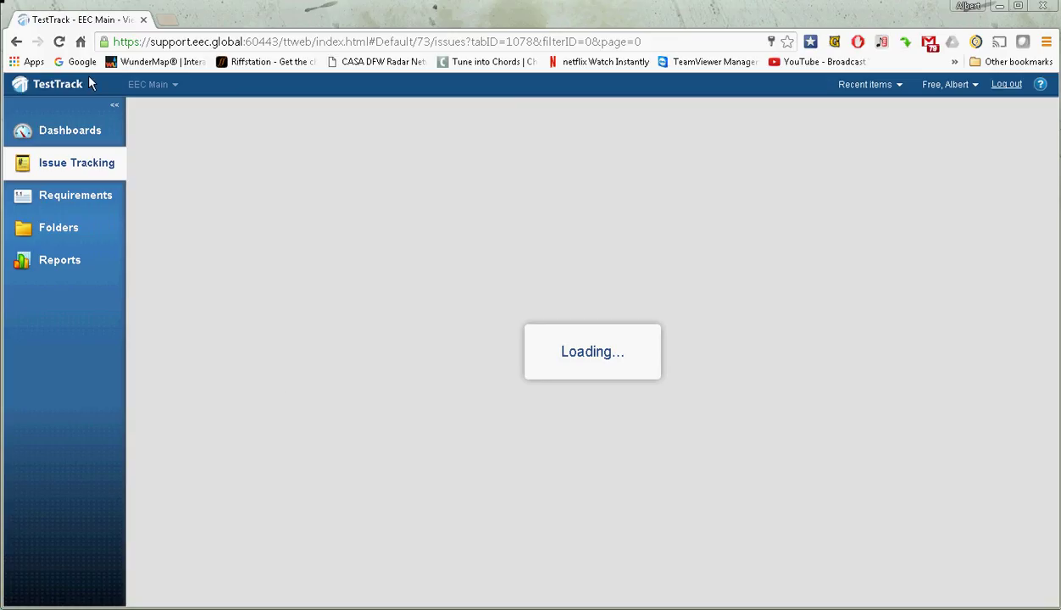
left_click(16, 41)
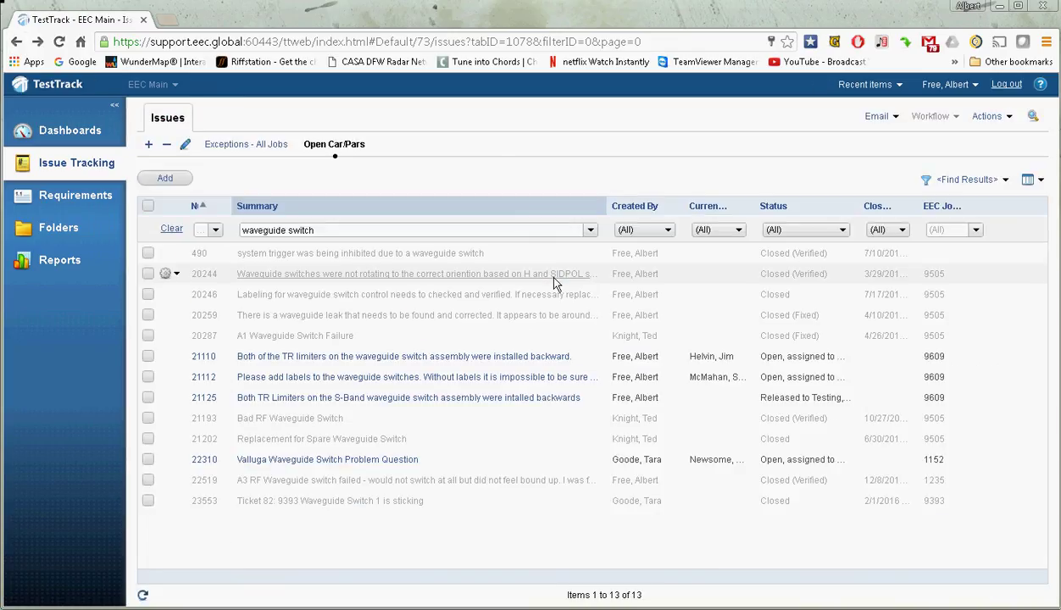
Examine the saved issue filters and the filter choices of the EEC job number column without applying any.
left_click(927, 180)
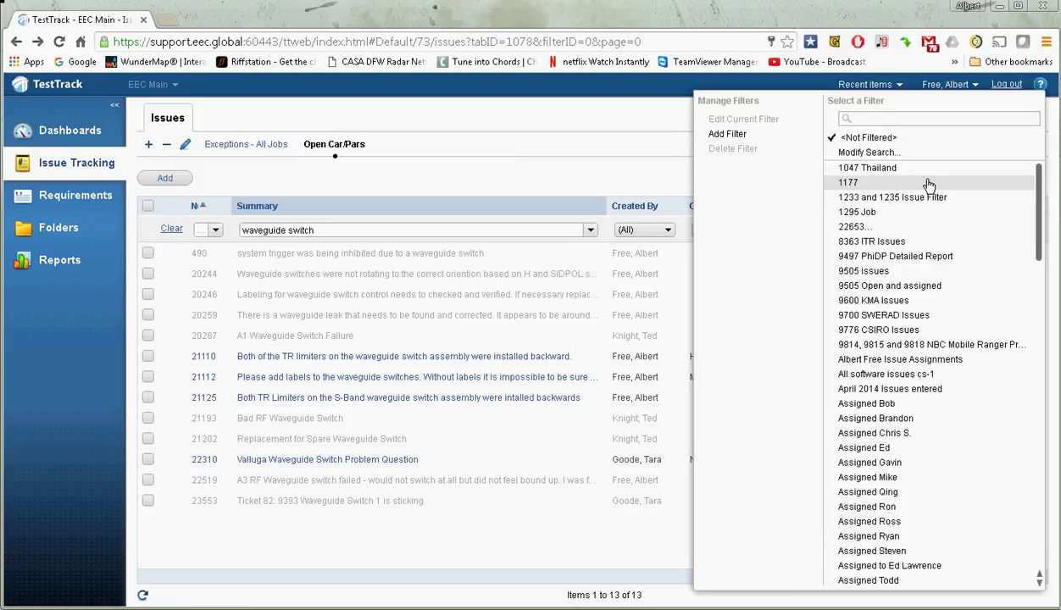
left_click(623, 169)
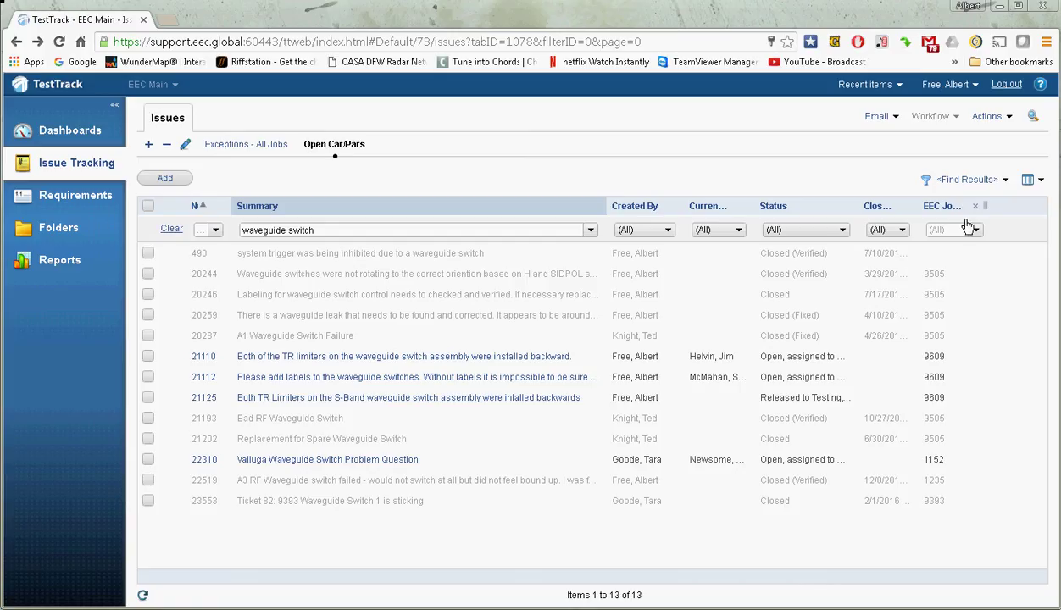
left_click(935, 231)
left_click(975, 230)
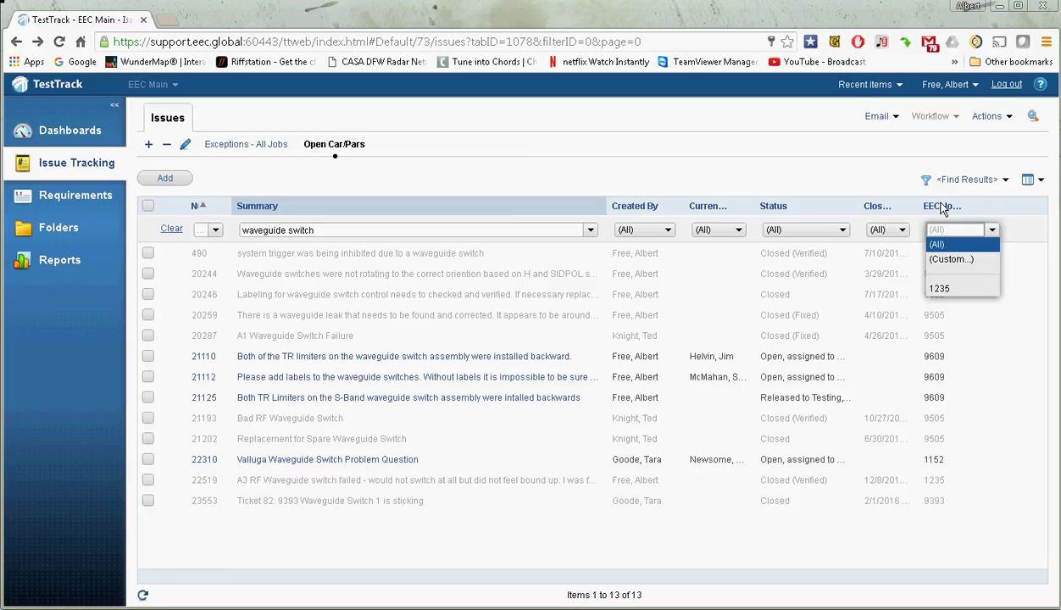
left_click(943, 209)
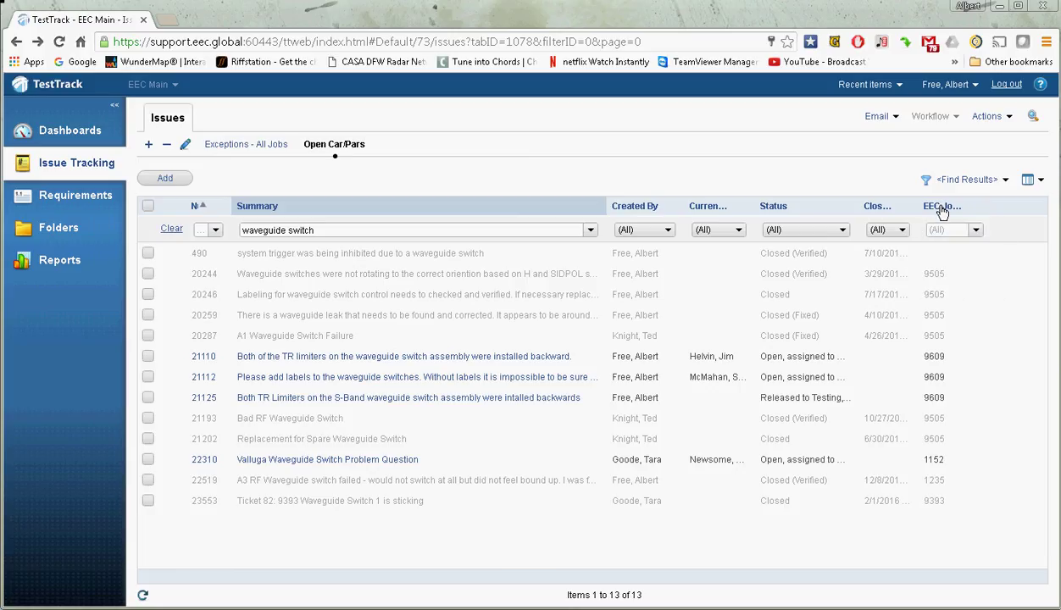
Sort the waveguide switch issues by EEC job number in both directions, by Status descending, and finally by EEC job number ascending.
left_click(942, 209)
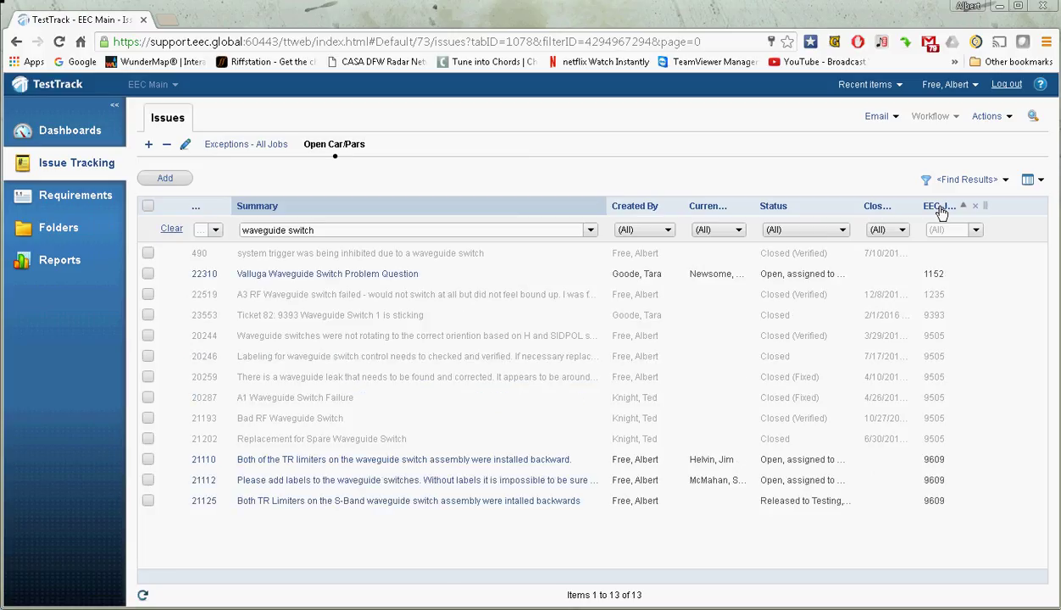
left_click(940, 209)
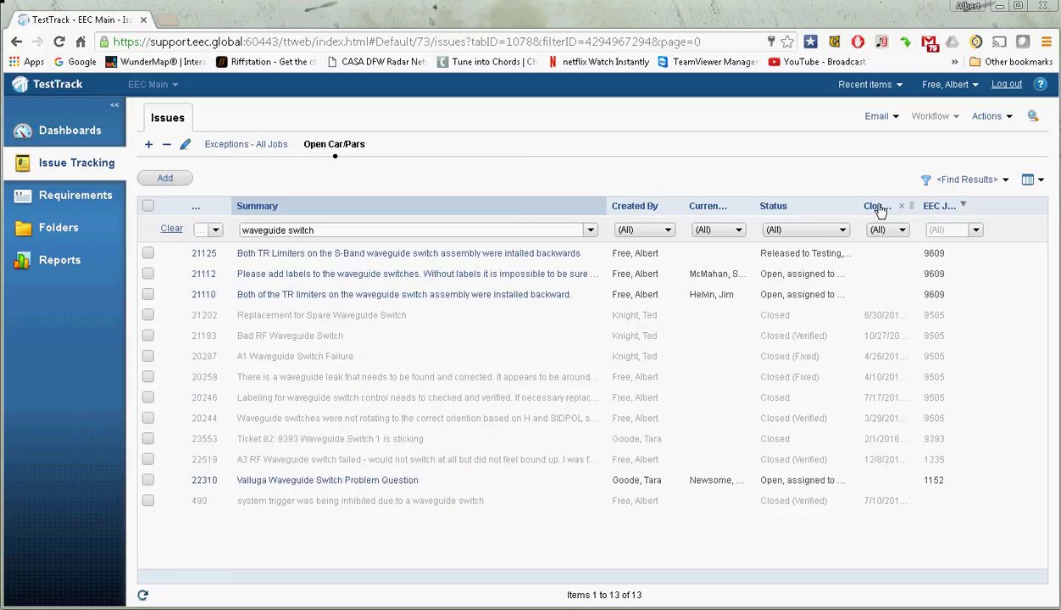
left_click(783, 209)
left_click(783, 209)
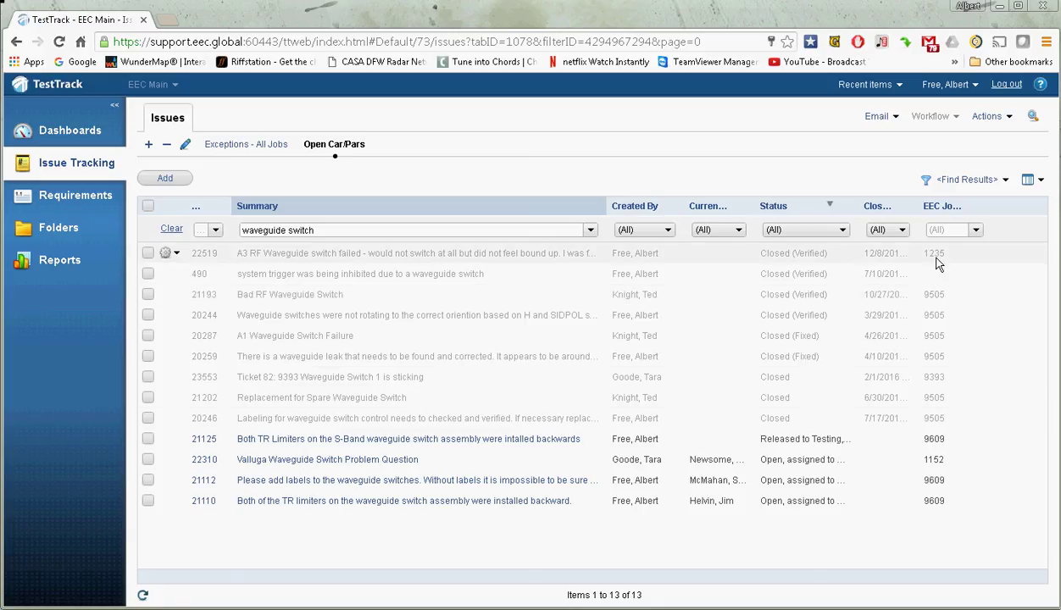
left_click(938, 207)
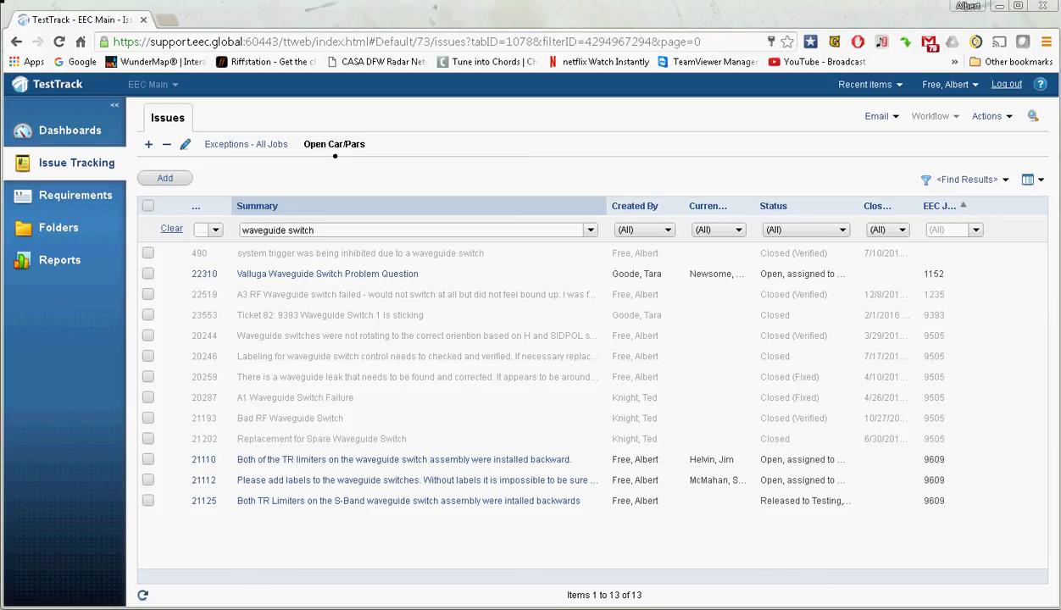
right_click(894, 607)
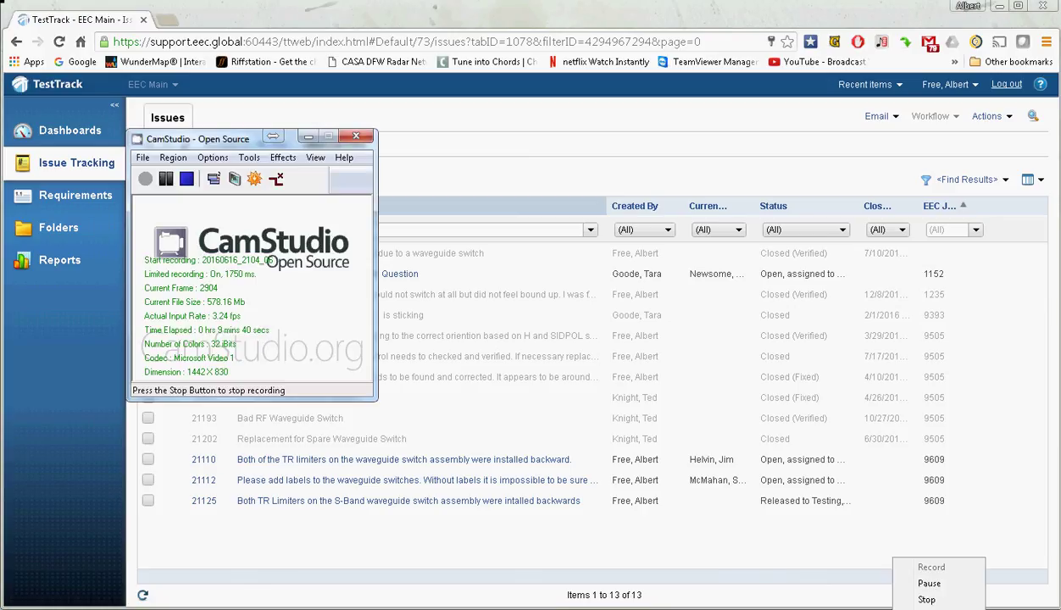
left_click(925, 600)
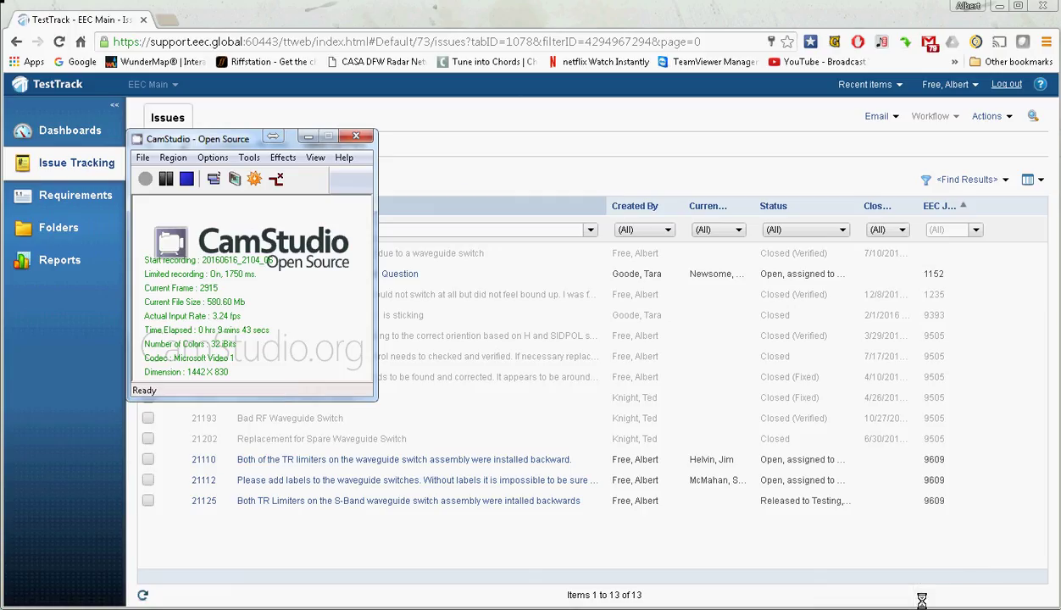